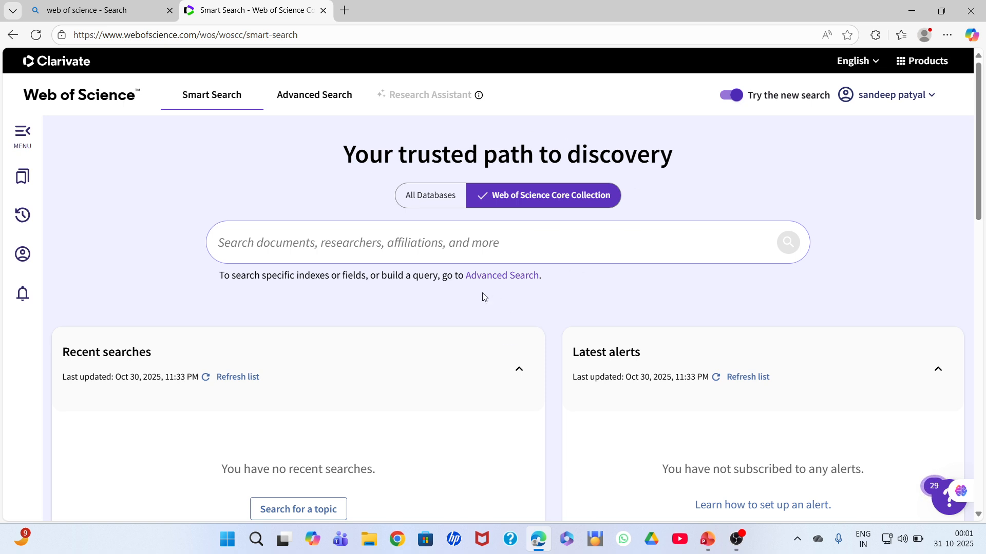
# Search All Databases for the exact phrase "HR Analytics" in quotation marks.
pyautogui.click(402, 196)
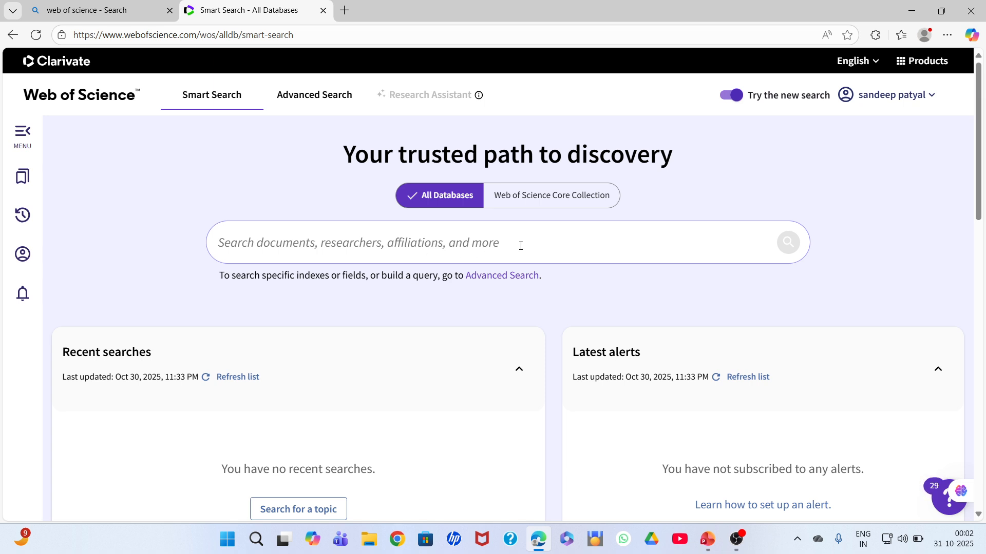
pyautogui.click(319, 256)
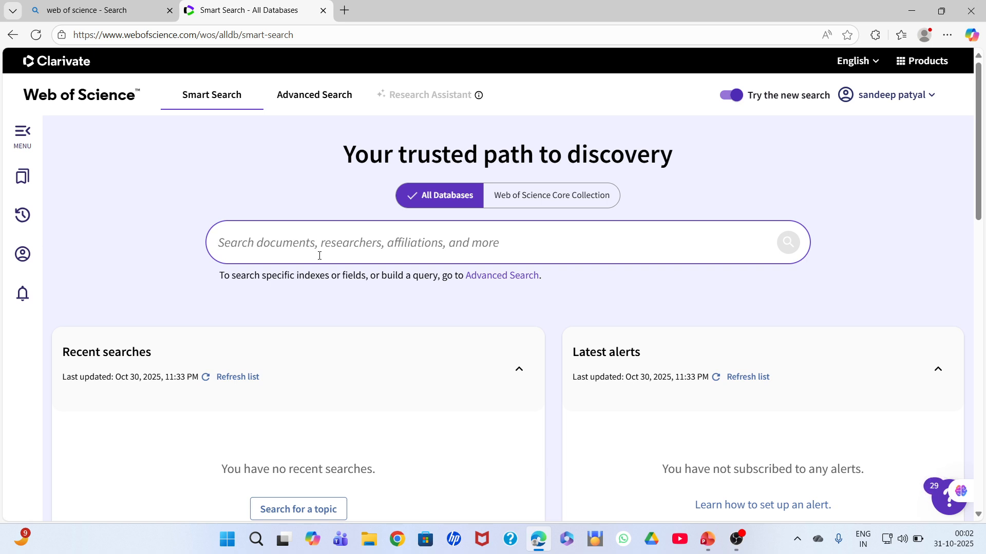
pyautogui.write('""')
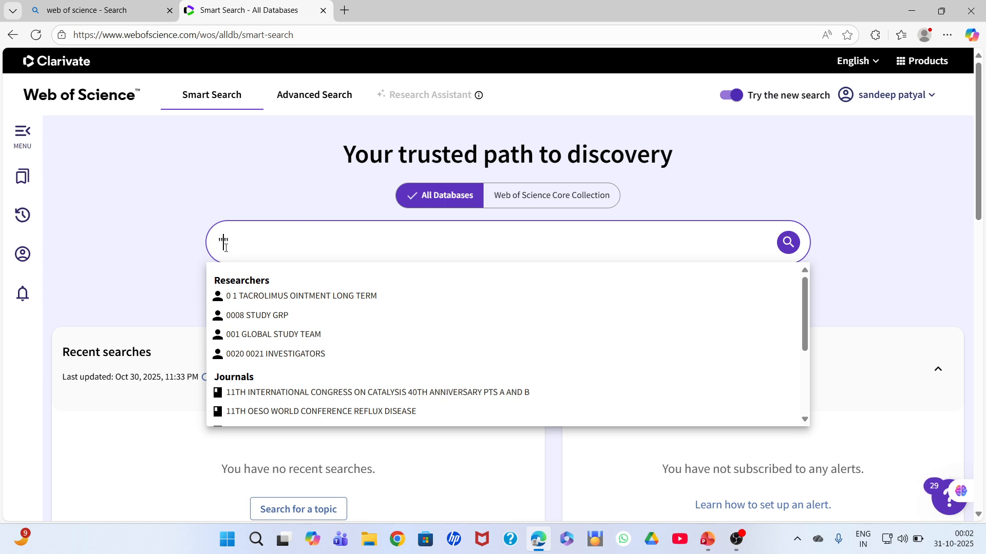
pyautogui.write('HR ')
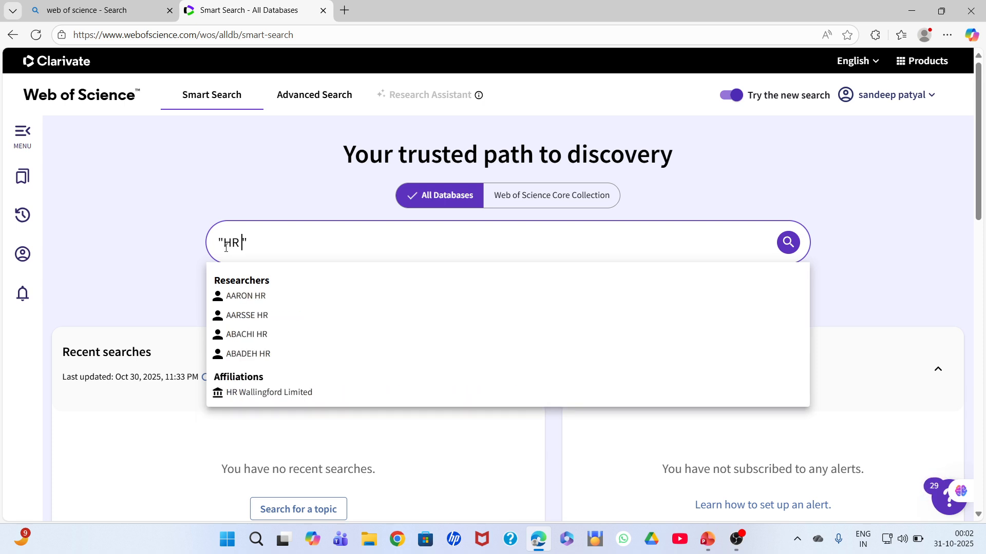
pyautogui.write('Analyti')
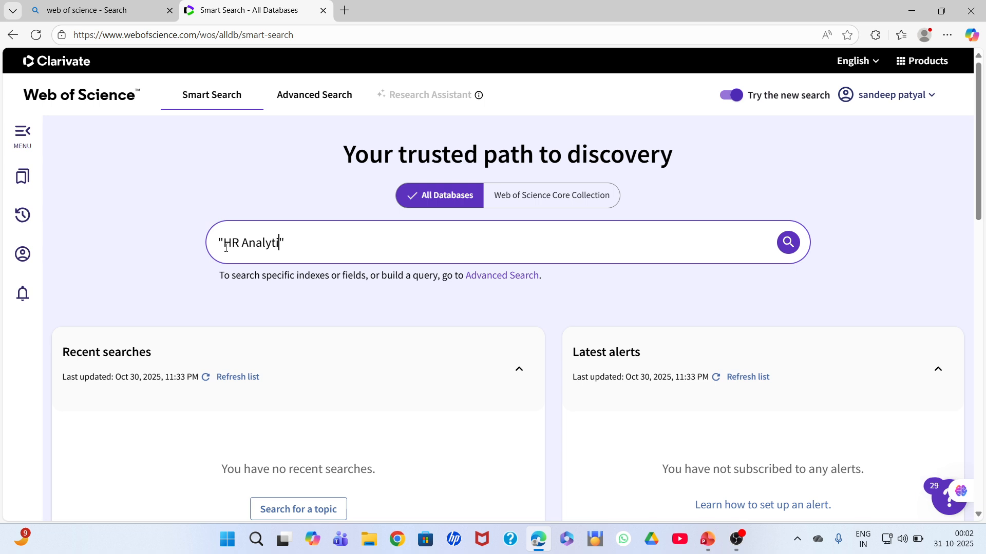
pyautogui.write('cs')
pyautogui.click(787, 242)
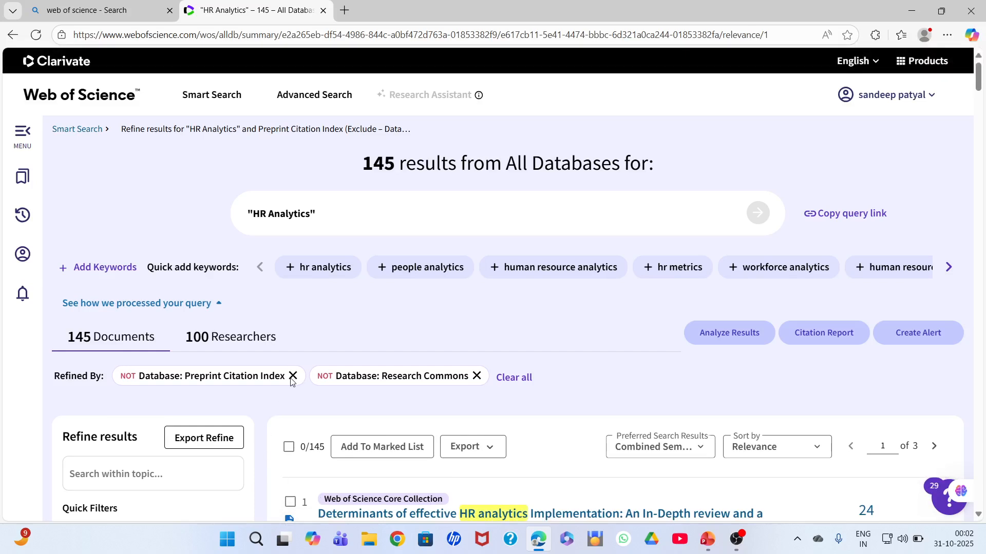
# Launch the MouseHighlight app and minimize its settings window.
pyautogui.click(257, 539)
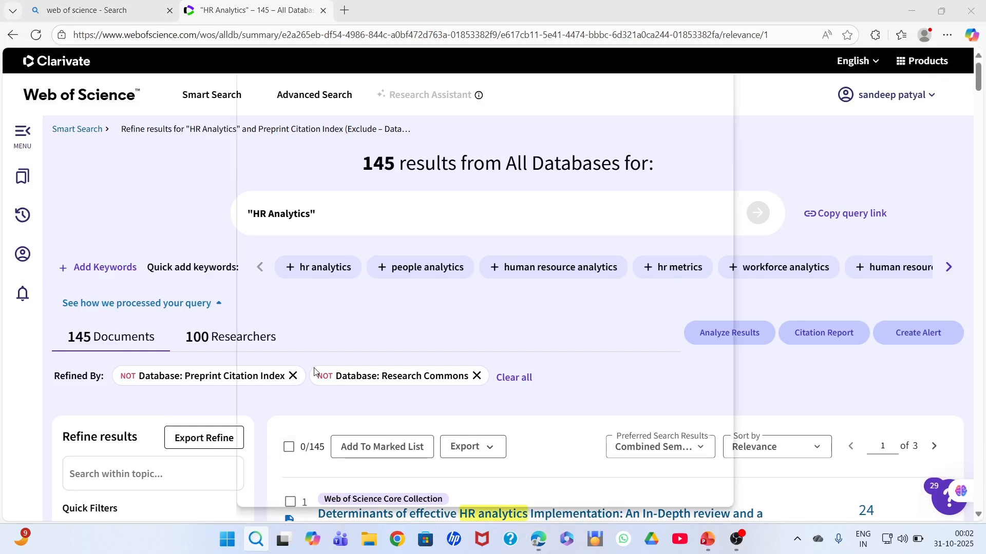
pyautogui.write('high')
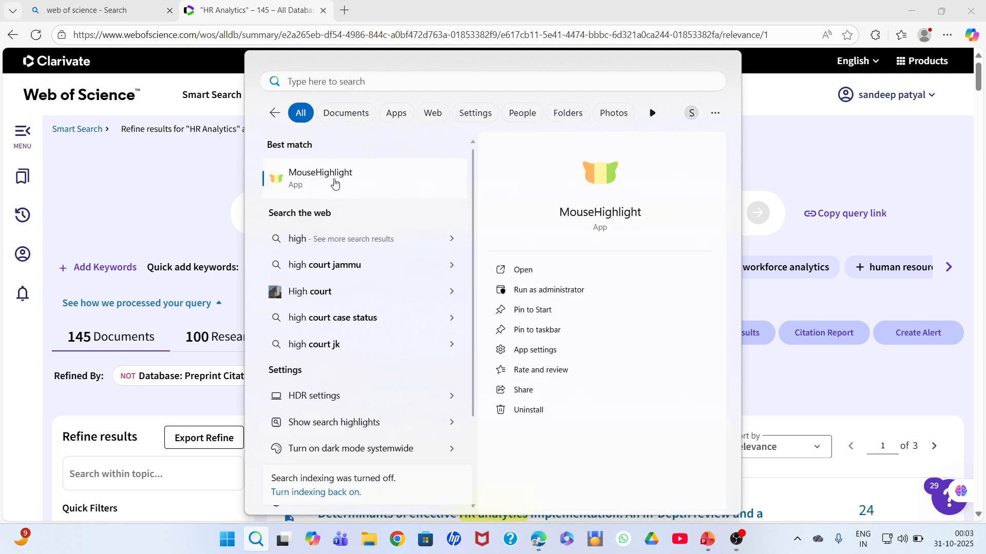
pyautogui.click(335, 183)
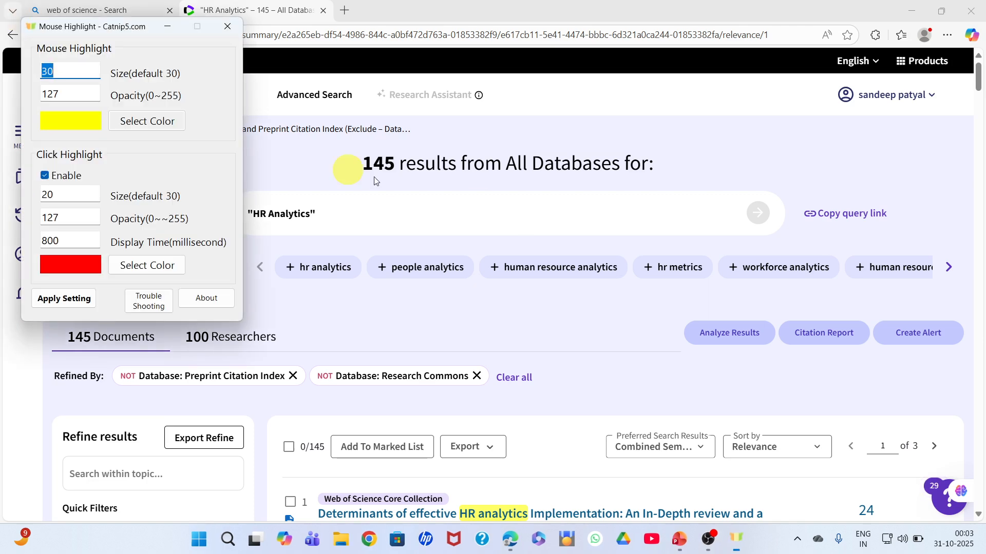
pyautogui.click(167, 29)
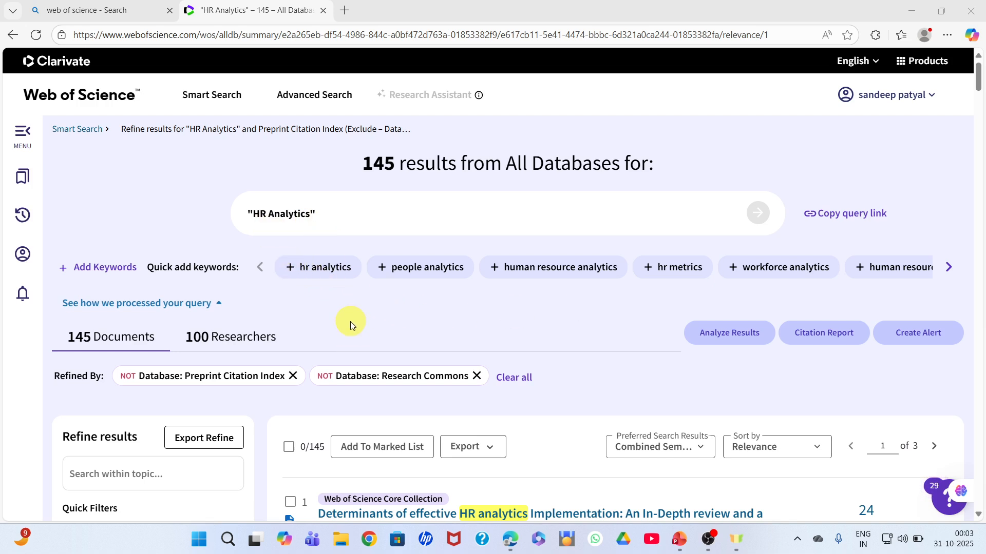
# Add hr analytics, people analytics, human resource analytics, workforce analytics and human capital analytics as OR keywords and rerun the search.
pyautogui.click(329, 276)
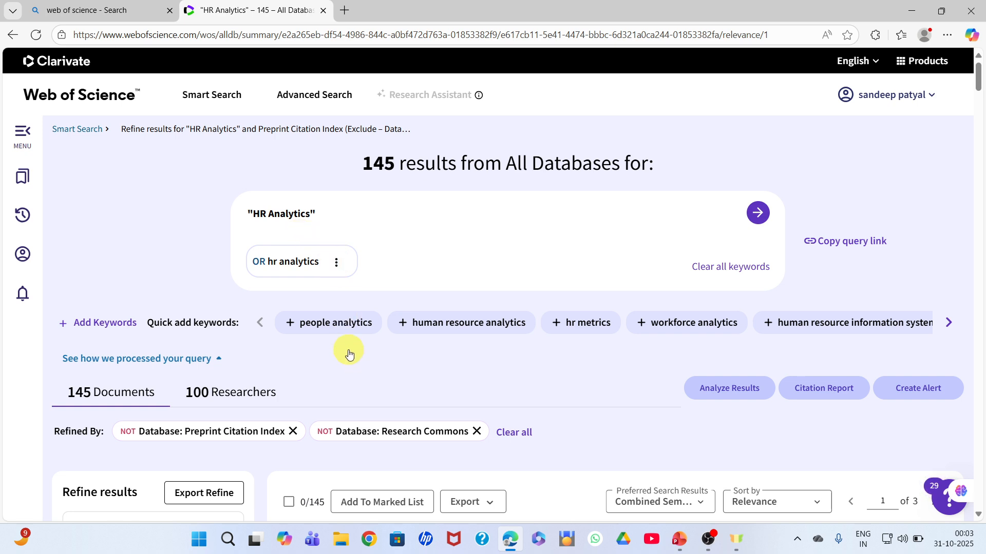
pyautogui.click(342, 329)
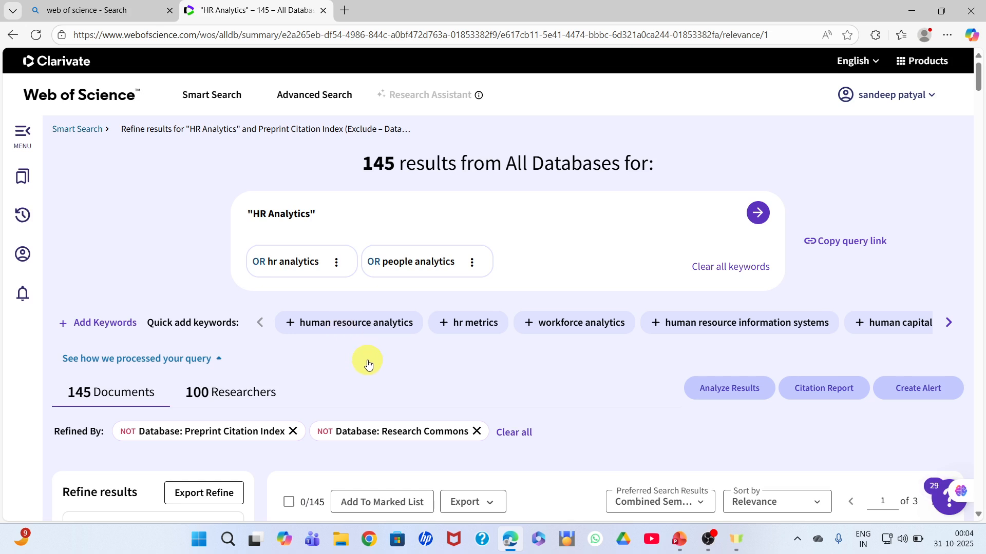
pyautogui.click(365, 329)
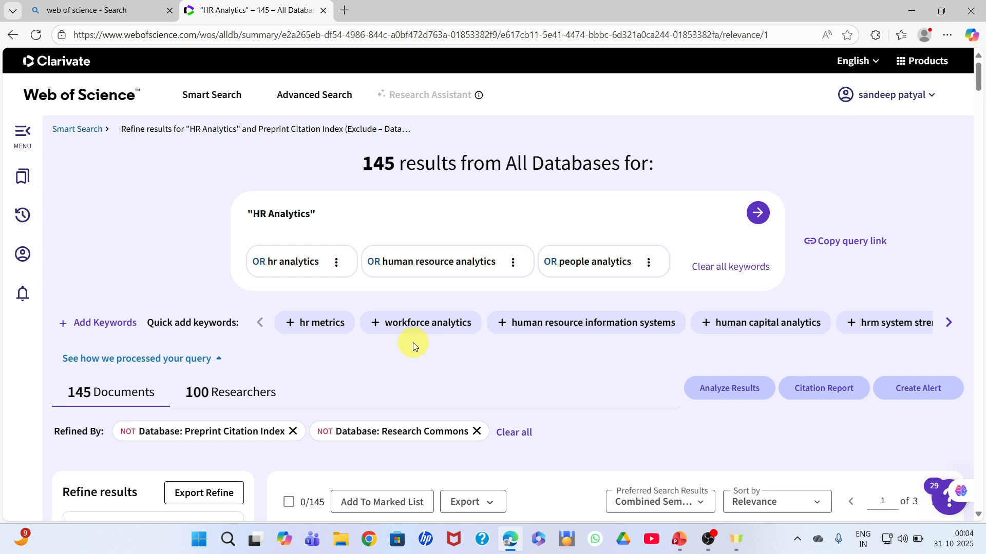
pyautogui.click(439, 323)
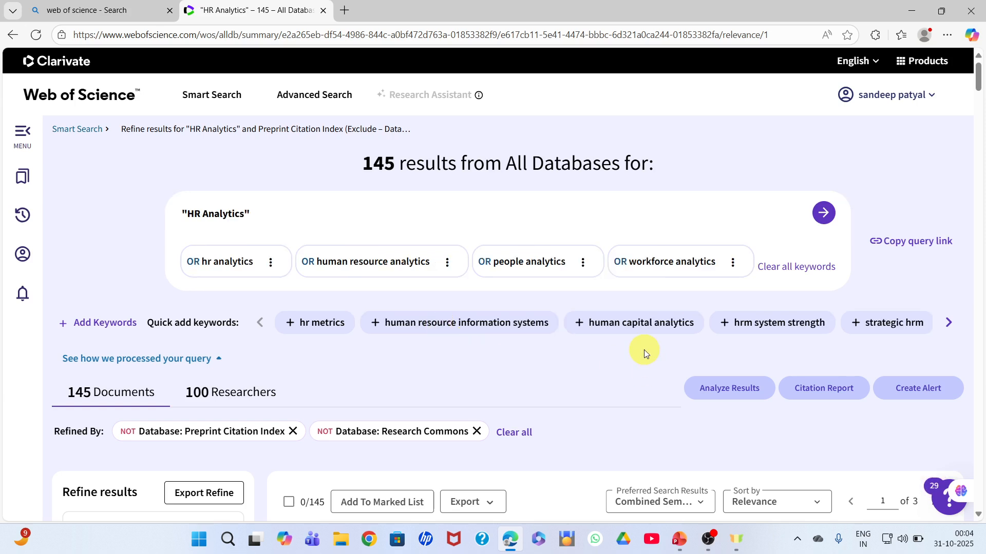
pyautogui.click(638, 325)
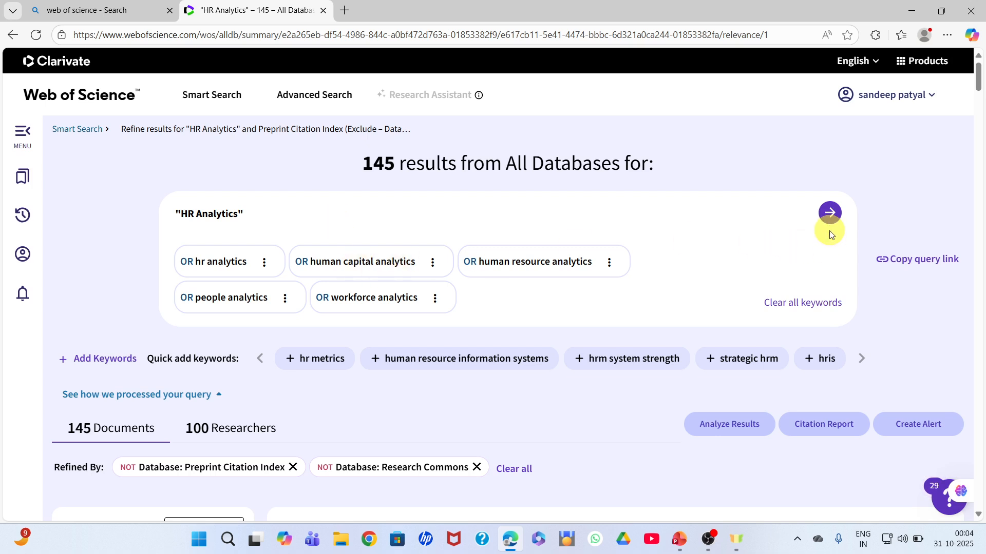
pyautogui.click(829, 215)
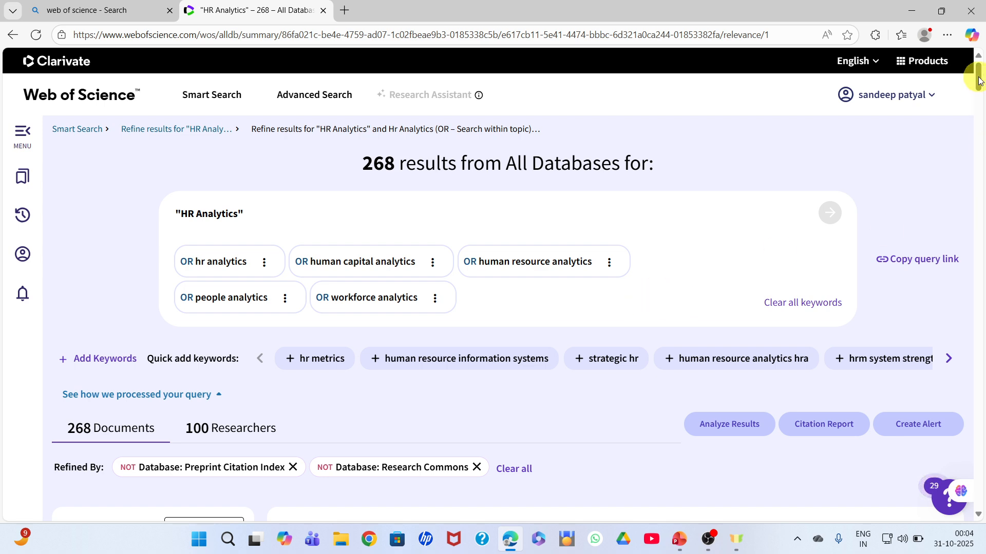
# Look through the first search results and the refine filters, down to the publication years and document types.
pyautogui.moveTo(979, 81); pyautogui.dragTo(981, 95)
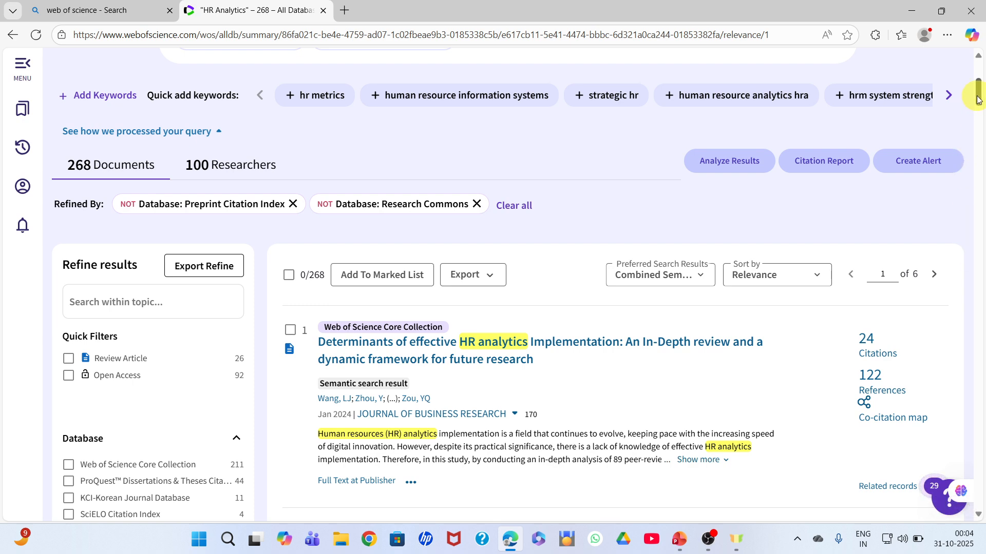
pyautogui.moveTo(977, 96); pyautogui.dragTo(979, 102)
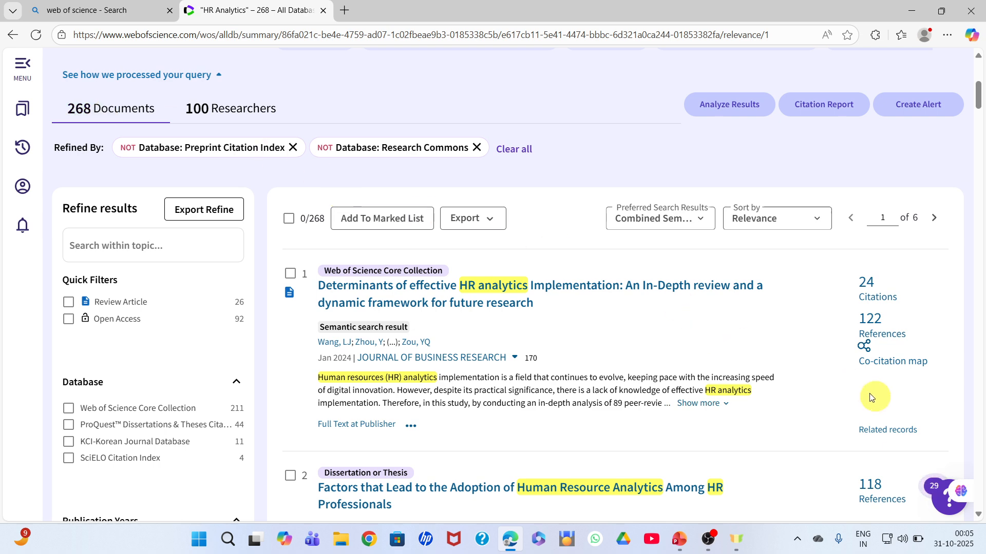
pyautogui.click(978, 515)
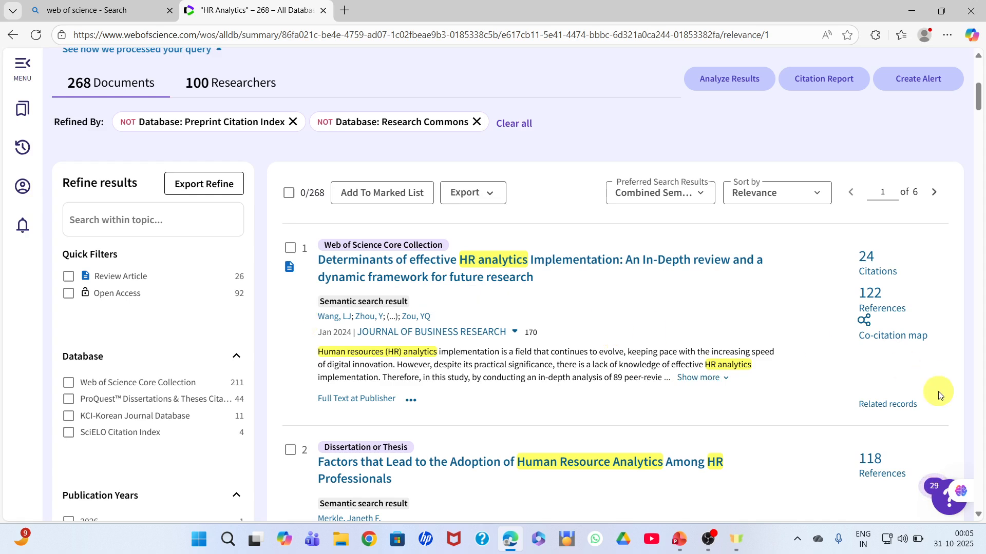
pyautogui.click(980, 517)
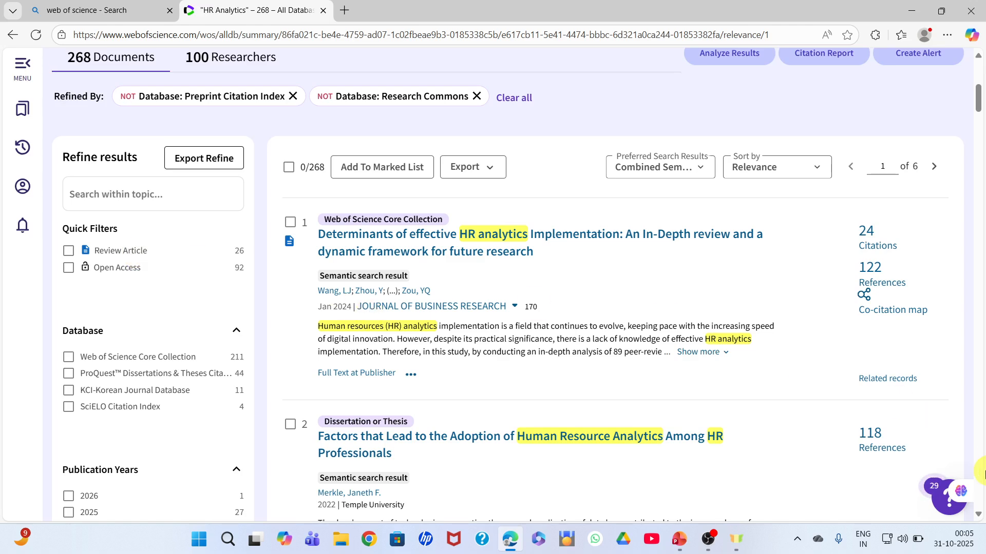
pyautogui.click(979, 517)
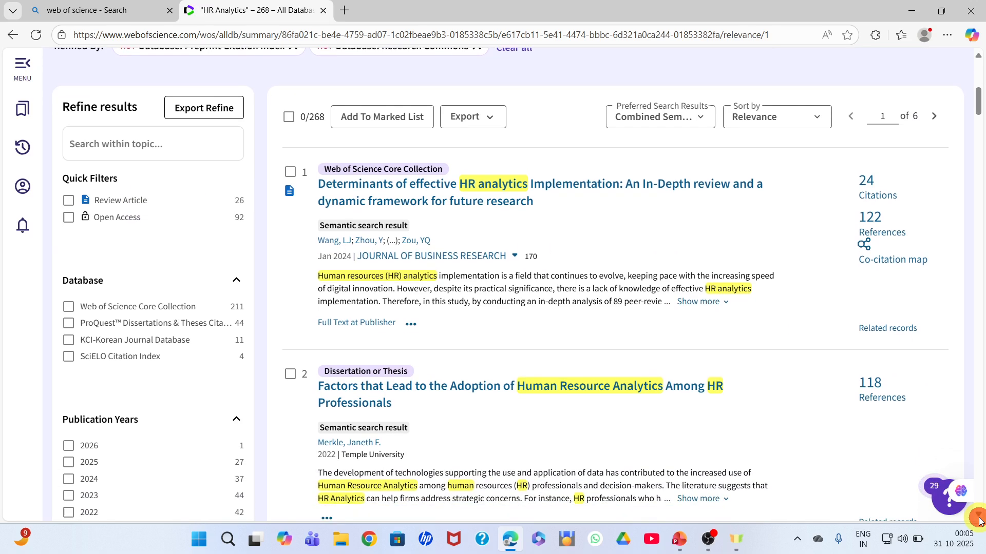
pyautogui.click(978, 518)
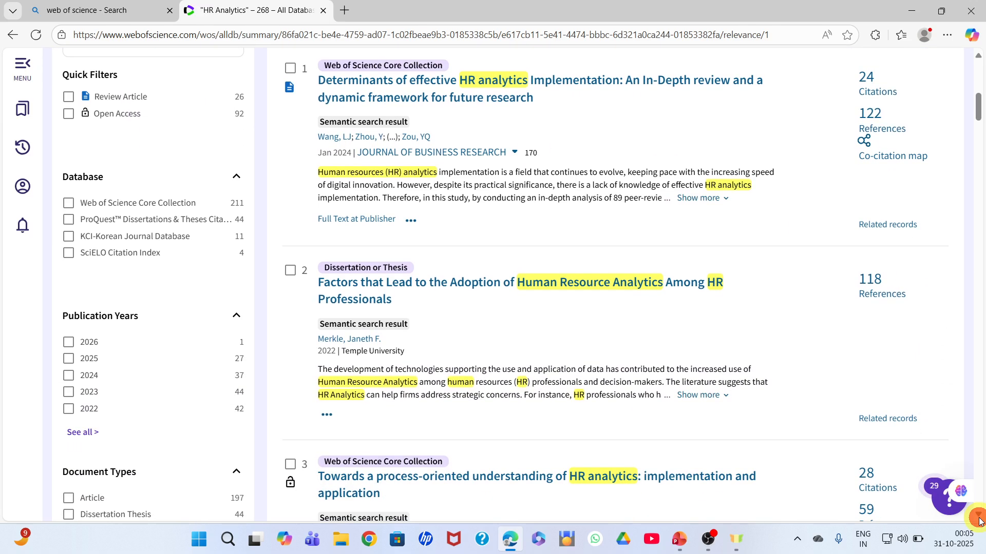
pyautogui.click(978, 517)
pyautogui.click(978, 517)
pyautogui.click(979, 518)
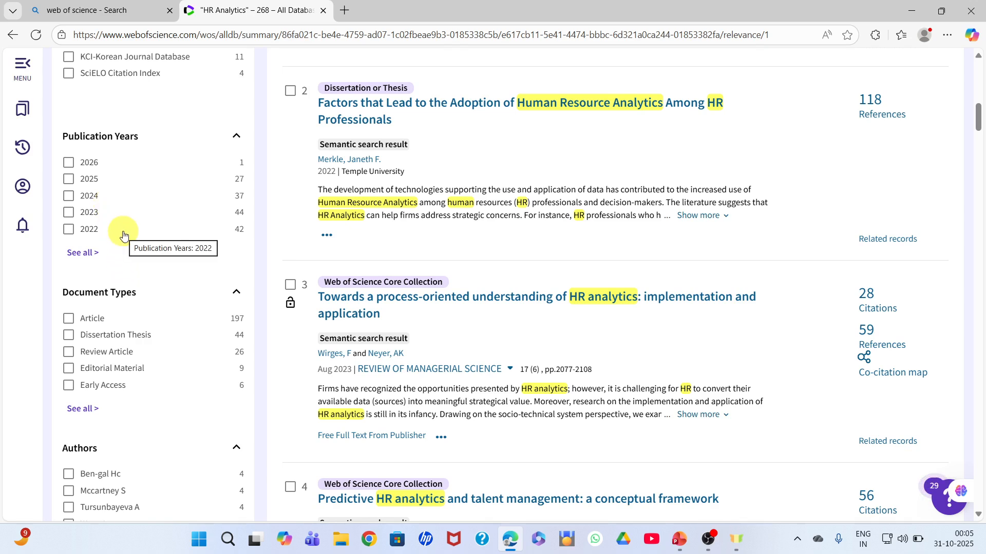
# Open the full list of publication years and select 2026, 2025 and 2024.
pyautogui.click(84, 254)
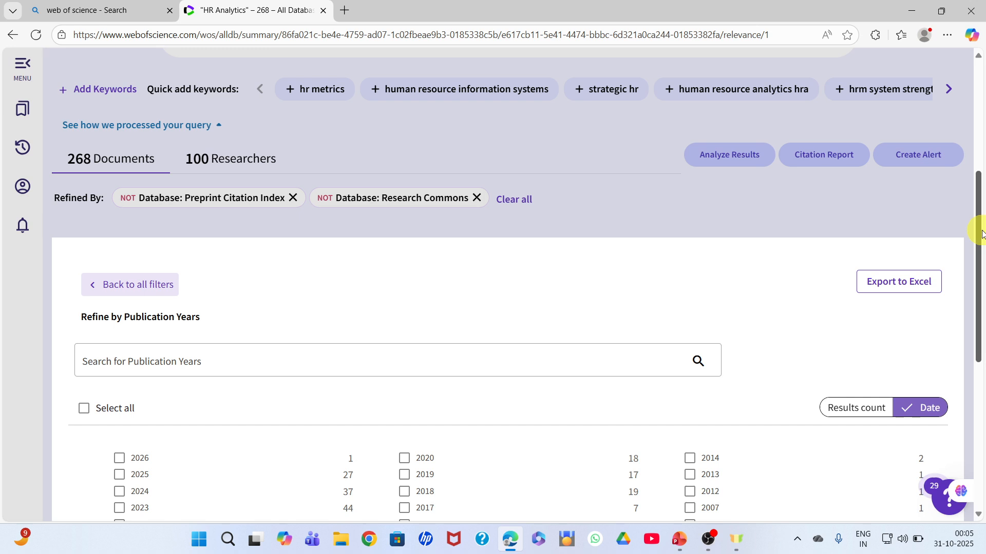
pyautogui.scroll(-3, 981, 234)
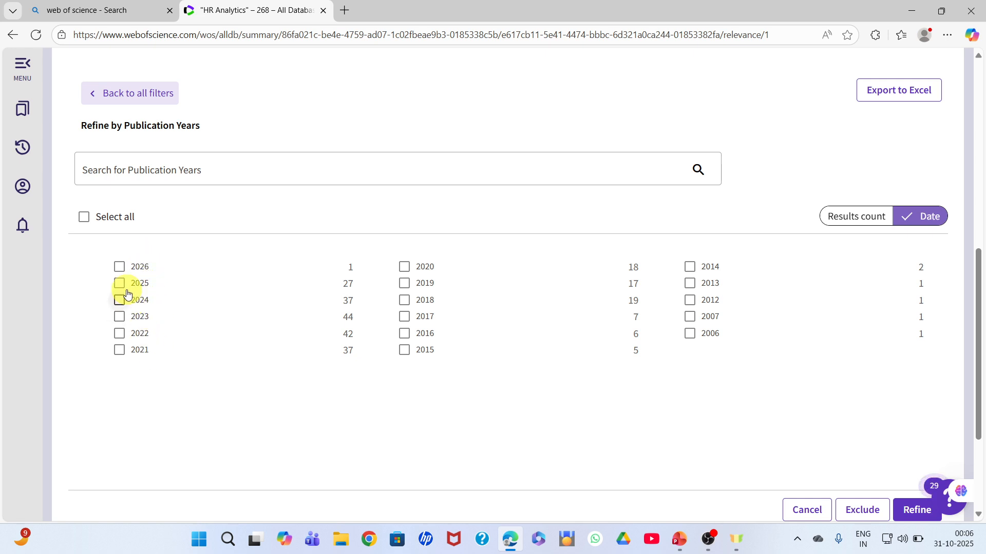
pyautogui.click(120, 268)
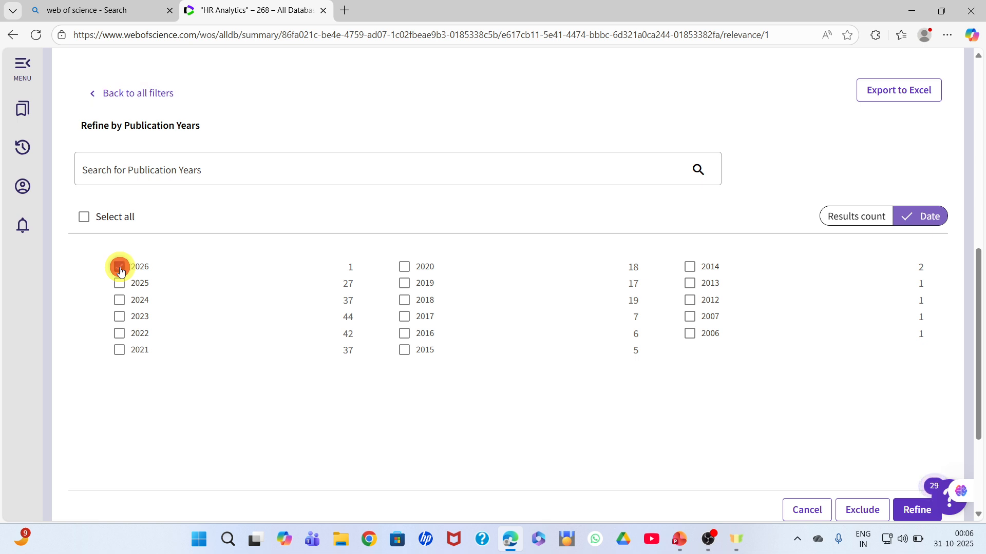
pyautogui.click(120, 284)
pyautogui.click(121, 299)
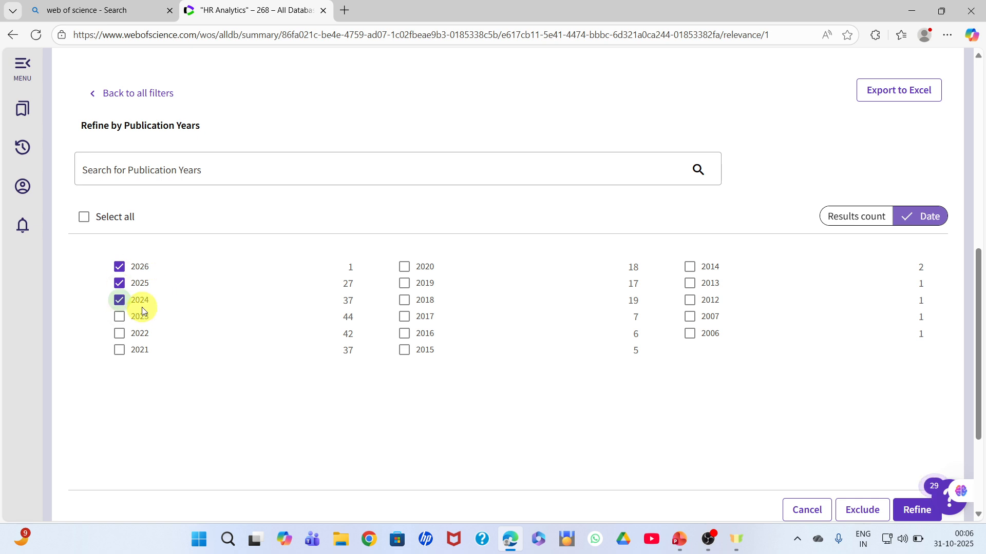
# Deselect the publication years 2024, 2025 and 2026 and return to all filters without refining.
pyautogui.click(119, 302)
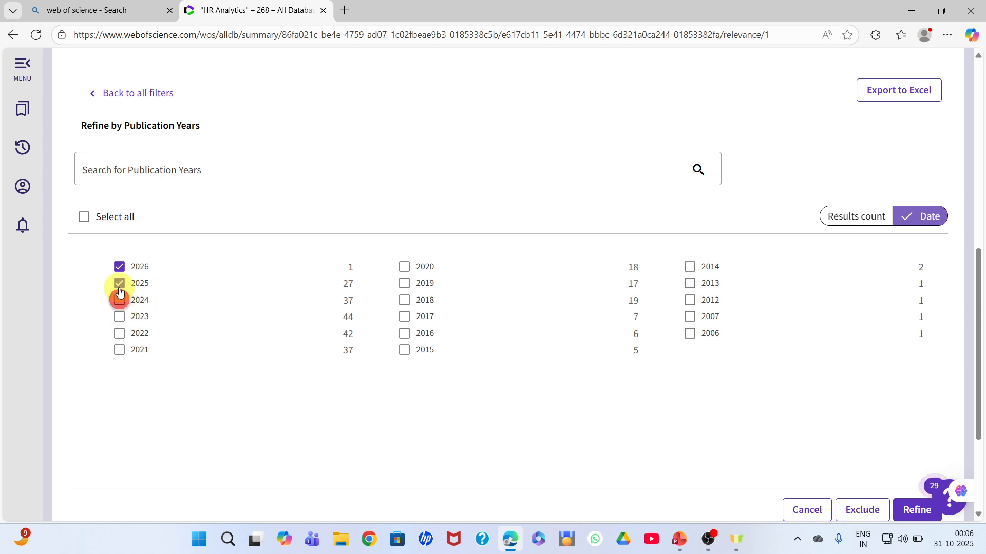
pyautogui.click(119, 284)
pyautogui.click(119, 268)
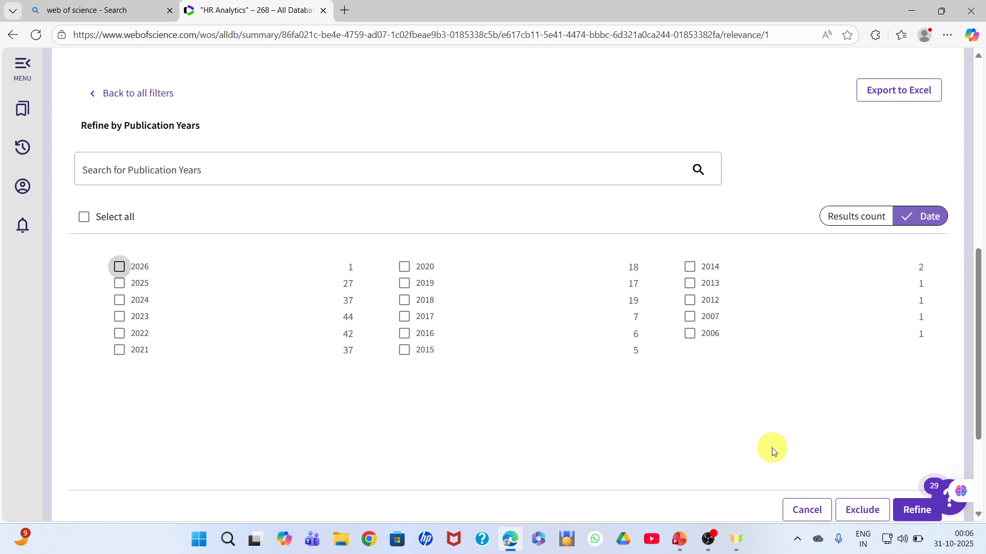
pyautogui.click(977, 151)
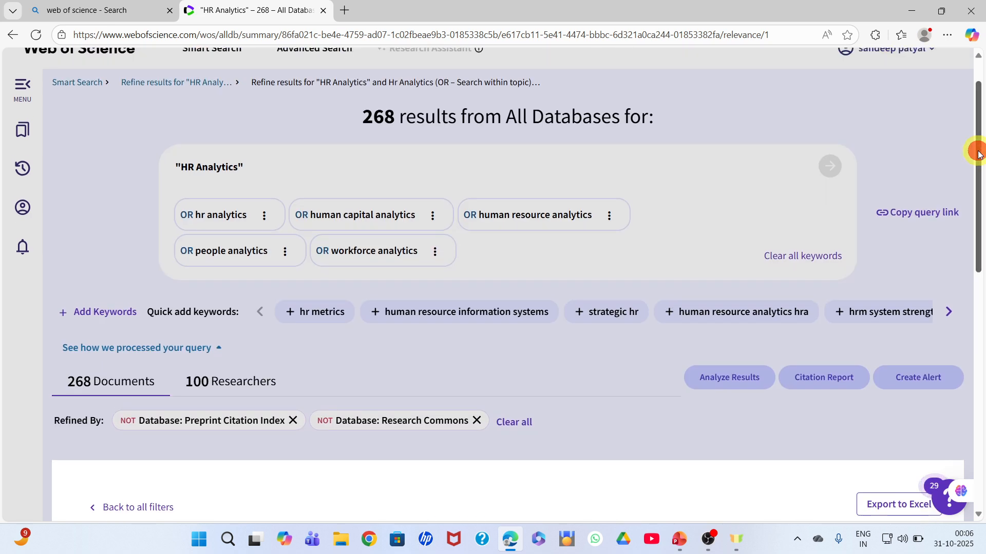
pyautogui.moveTo(977, 152); pyautogui.dragTo(979, 264)
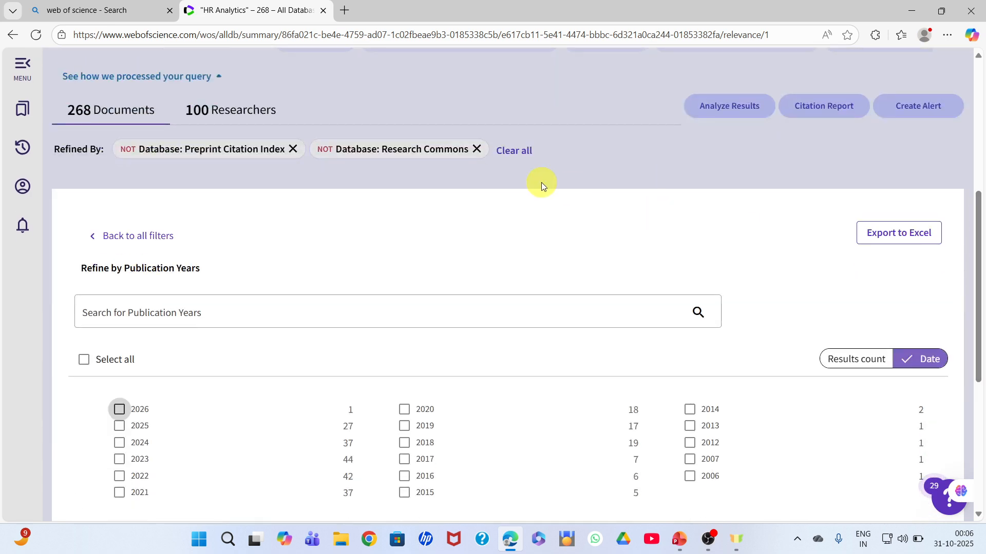
pyautogui.click(92, 235)
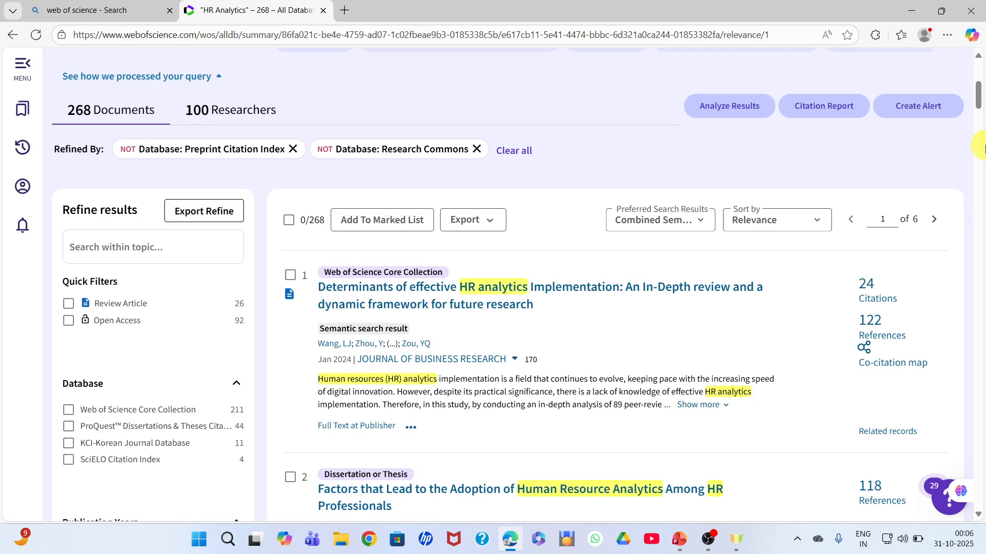
# Select Article as the document type among the refine filters.
pyautogui.scroll(-6, 979, 518)
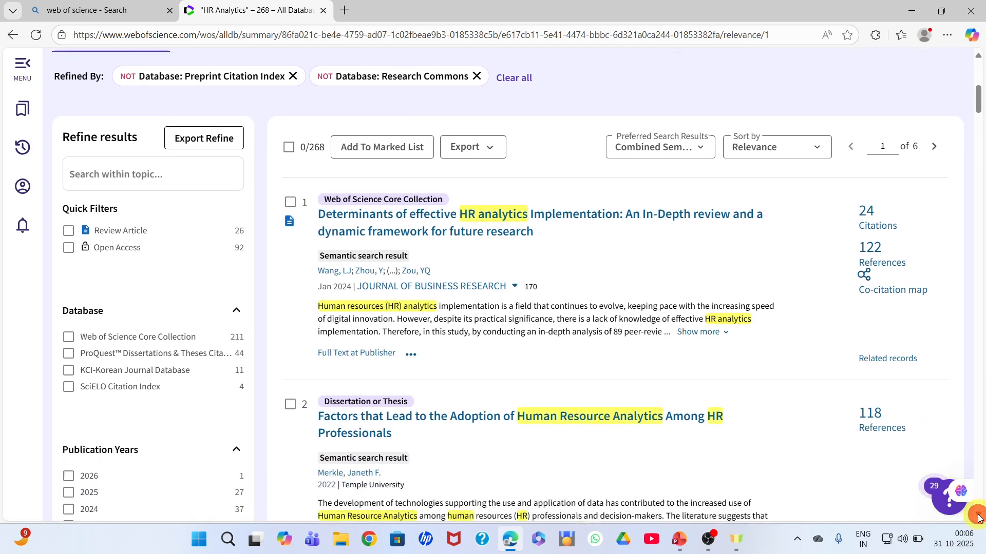
pyautogui.scroll(-4, 979, 518)
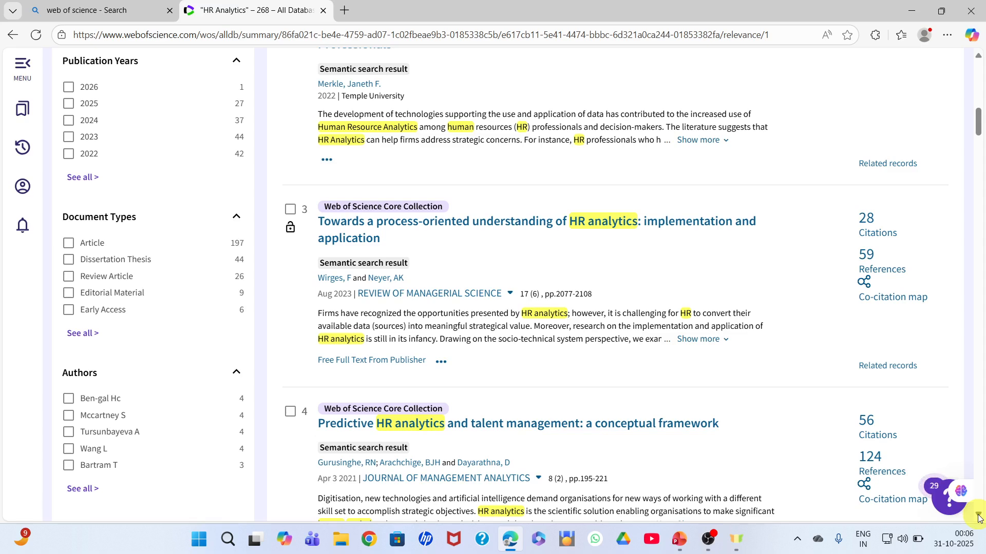
pyautogui.scroll(-2, 979, 519)
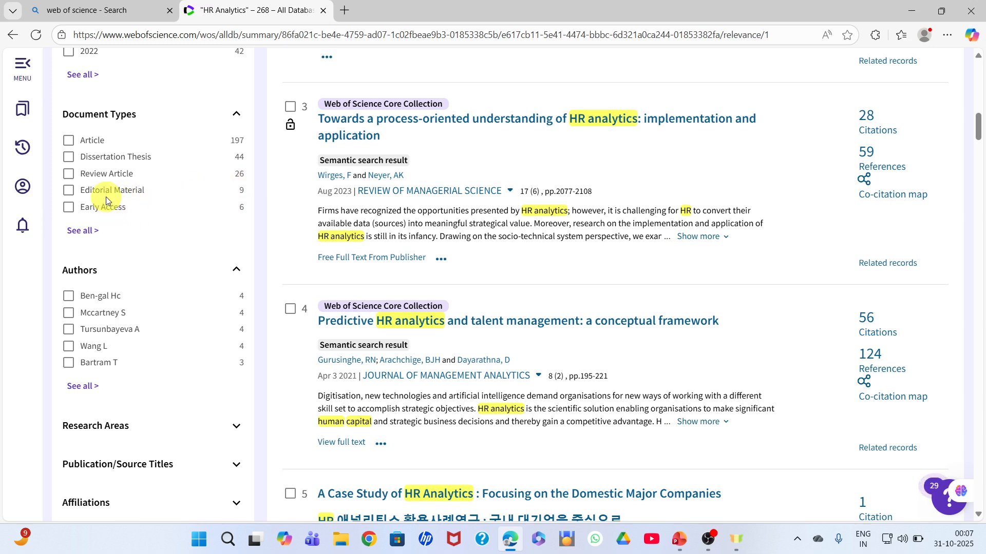
pyautogui.click(68, 142)
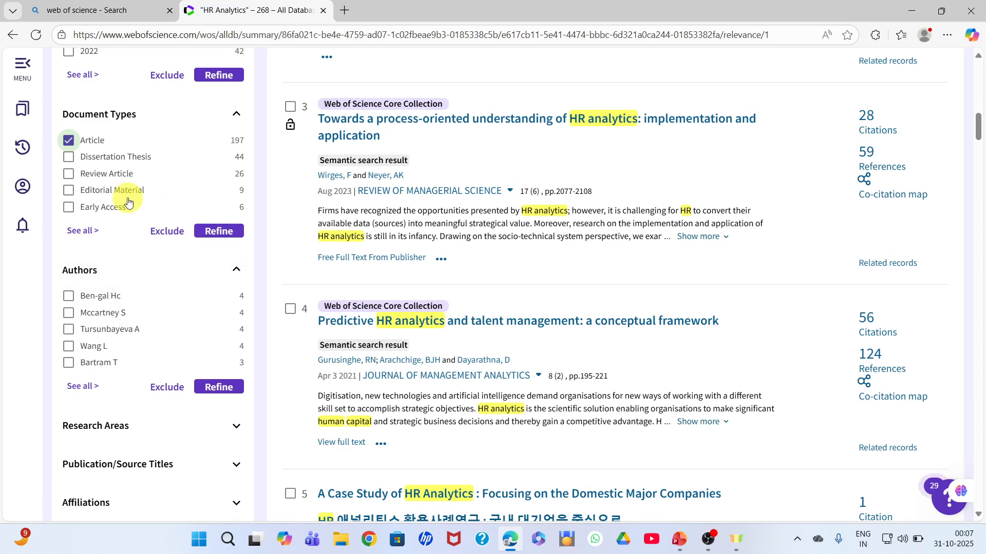
pyautogui.click(69, 141)
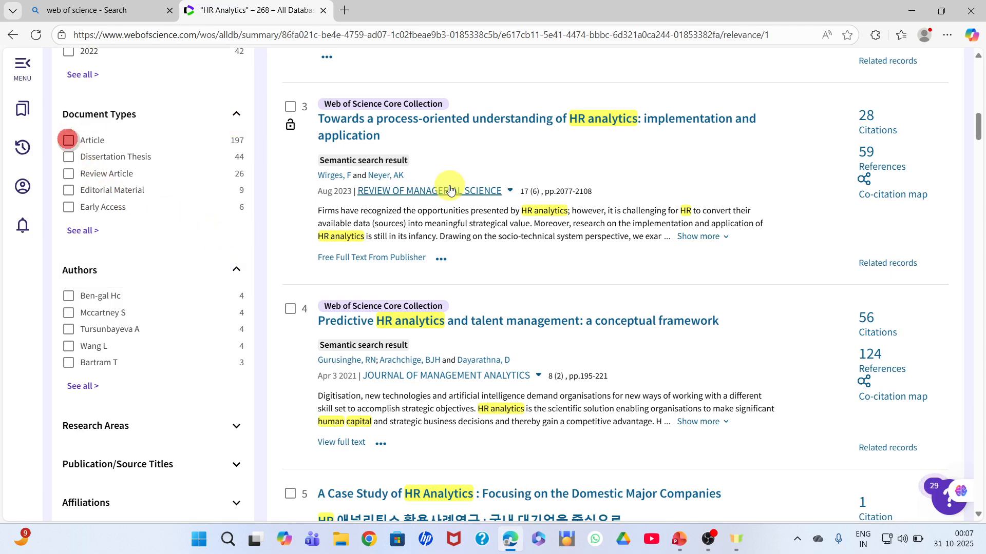
pyautogui.moveTo(979, 133)
pyautogui.mouseDown()
pyautogui.moveTo(980, 111)
pyautogui.moveTo(981, 122)
pyautogui.mouseUp()
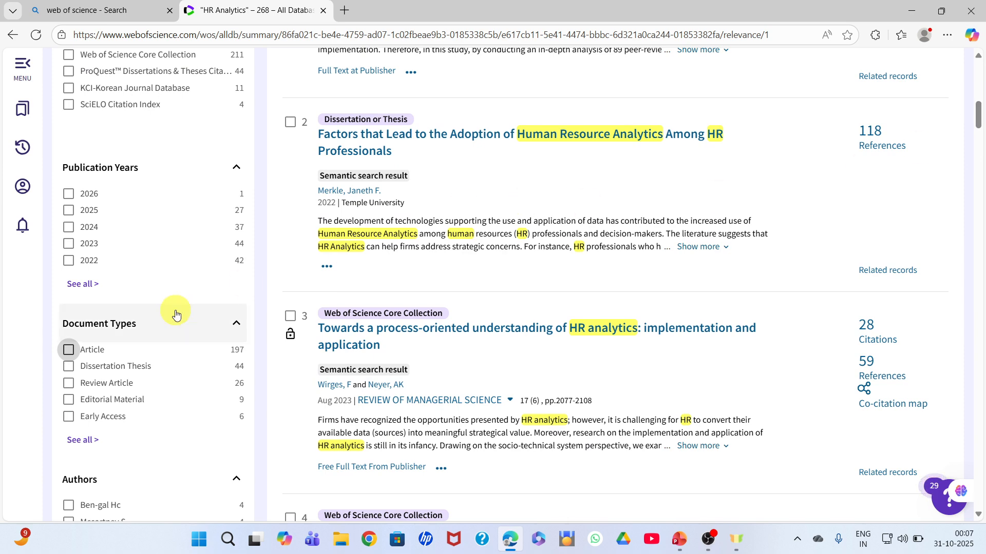
pyautogui.click(70, 351)
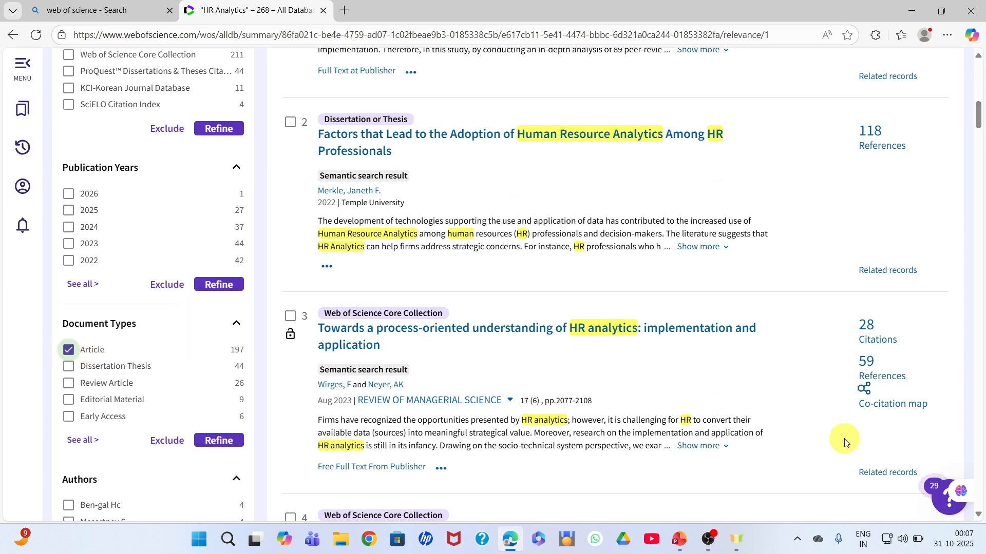
# Refine the results by the research areas Business Economics, Social Sciences Other Topics and Behavioral Sciences, chosen from the full list.
pyautogui.moveTo(980, 521); pyautogui.dragTo(980, 521)
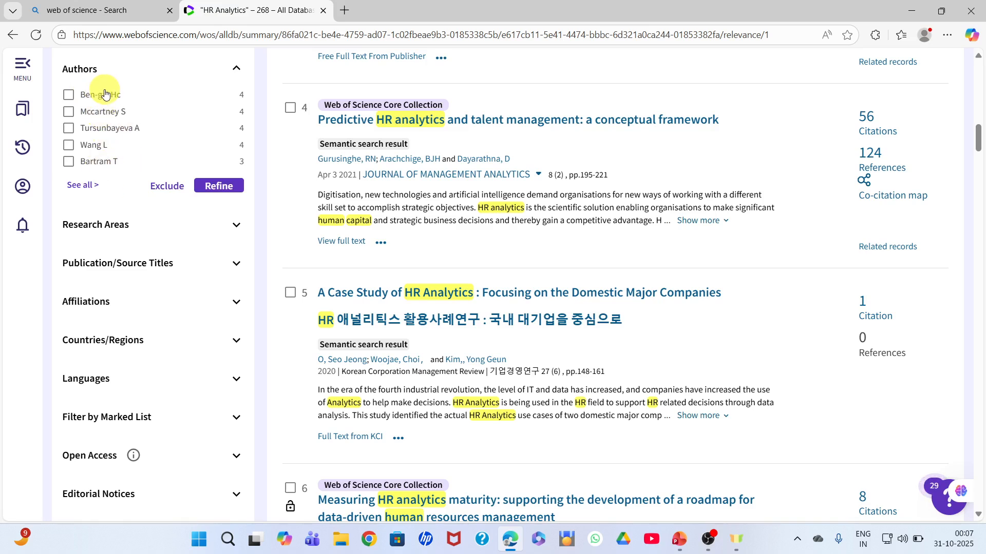
pyautogui.click(236, 226)
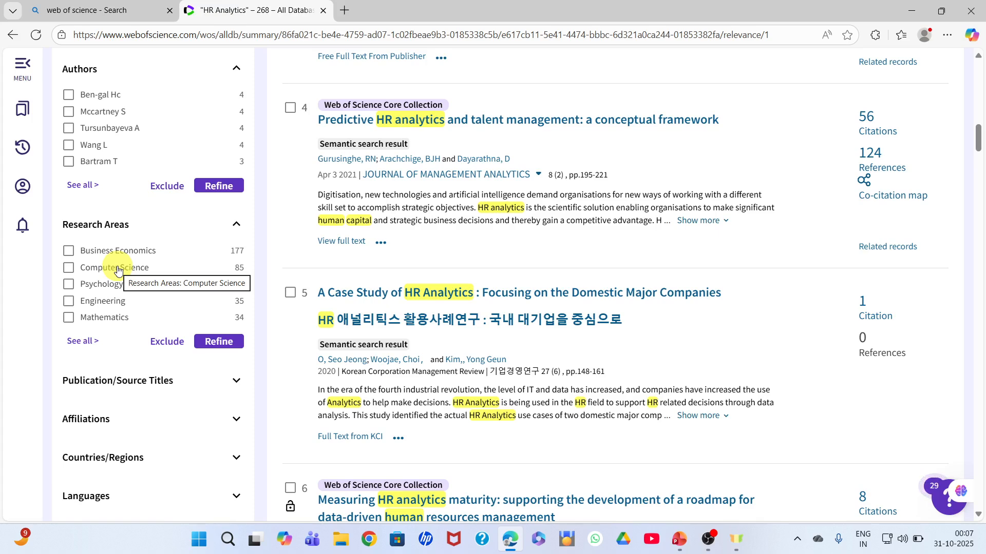
pyautogui.click(83, 341)
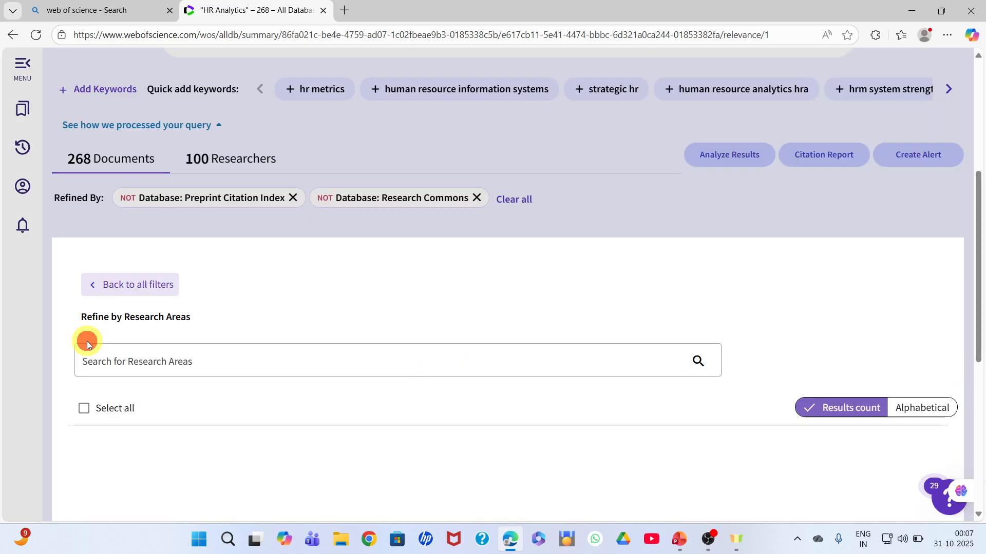
pyautogui.moveTo(978, 217); pyautogui.dragTo(982, 314)
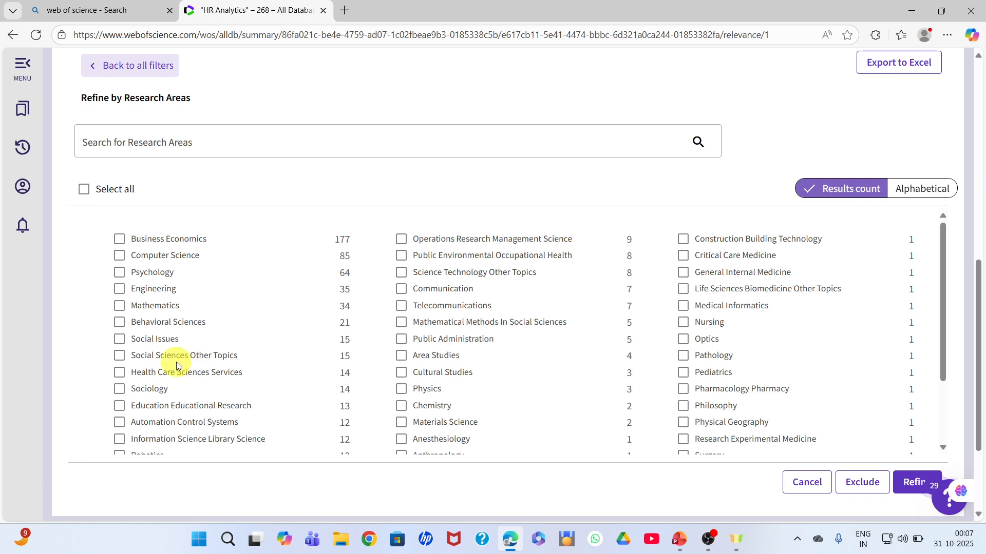
pyautogui.click(119, 239)
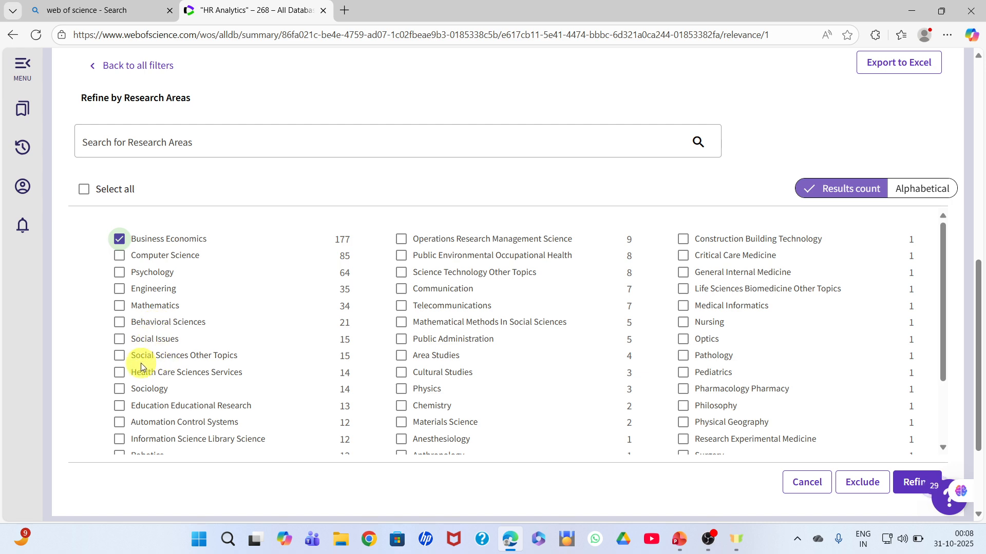
pyautogui.click(119, 356)
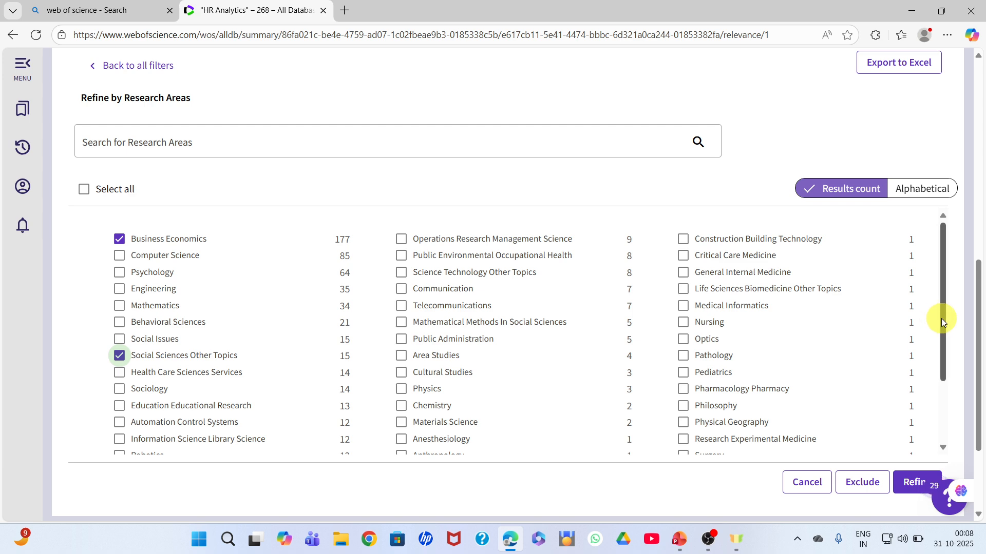
pyautogui.moveTo(943, 322); pyautogui.dragTo(952, 364)
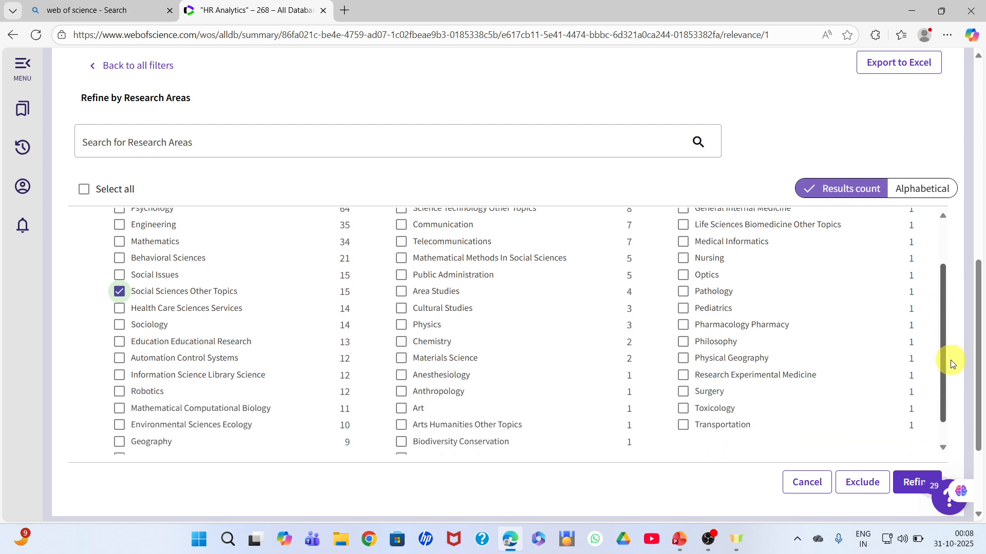
pyautogui.click(119, 260)
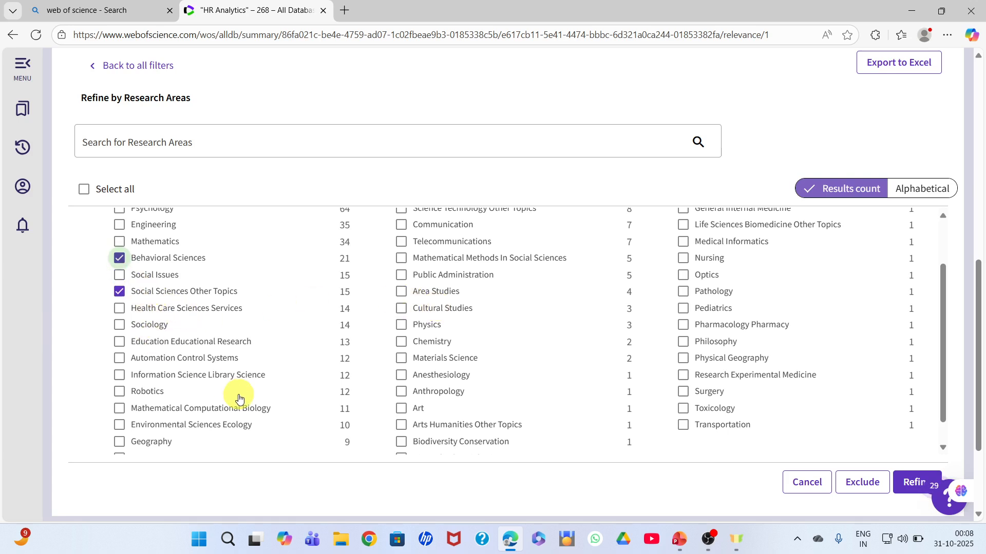
pyautogui.click(906, 485)
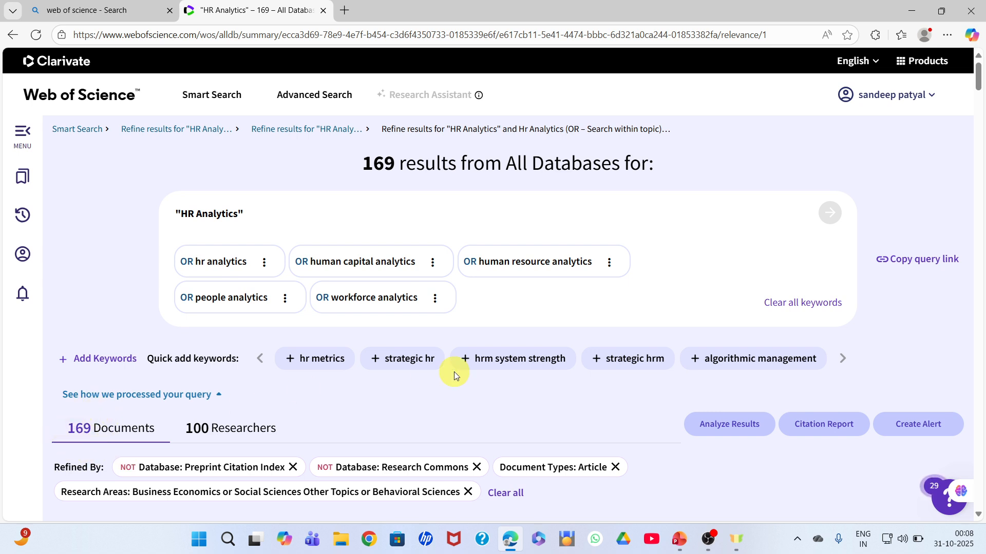
# Examine the refine options under Research Areas, Publication/Source Titles and Affiliations for the refined results.
pyautogui.moveTo(978, 80); pyautogui.dragTo(982, 133)
pyautogui.scroll(-3, 978, 143)
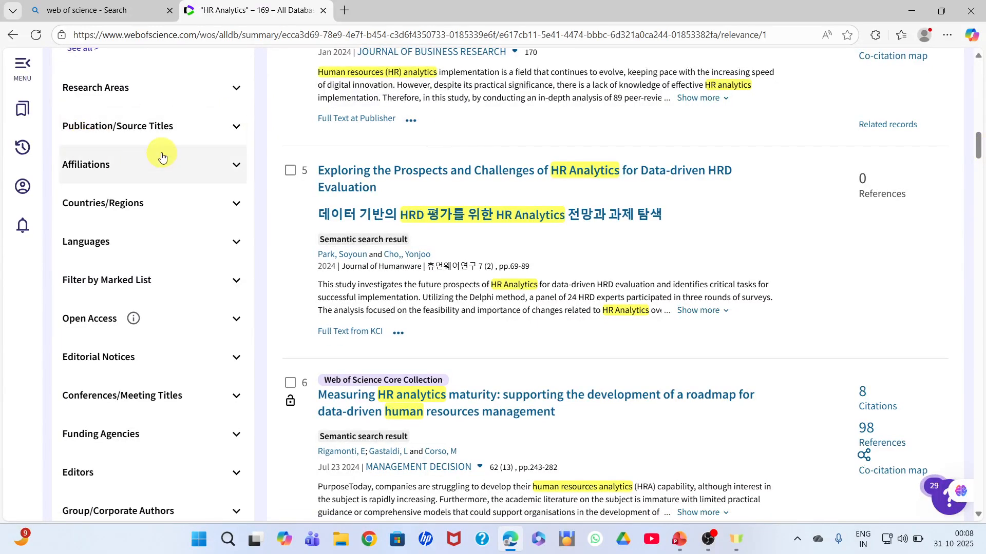
pyautogui.click(224, 96)
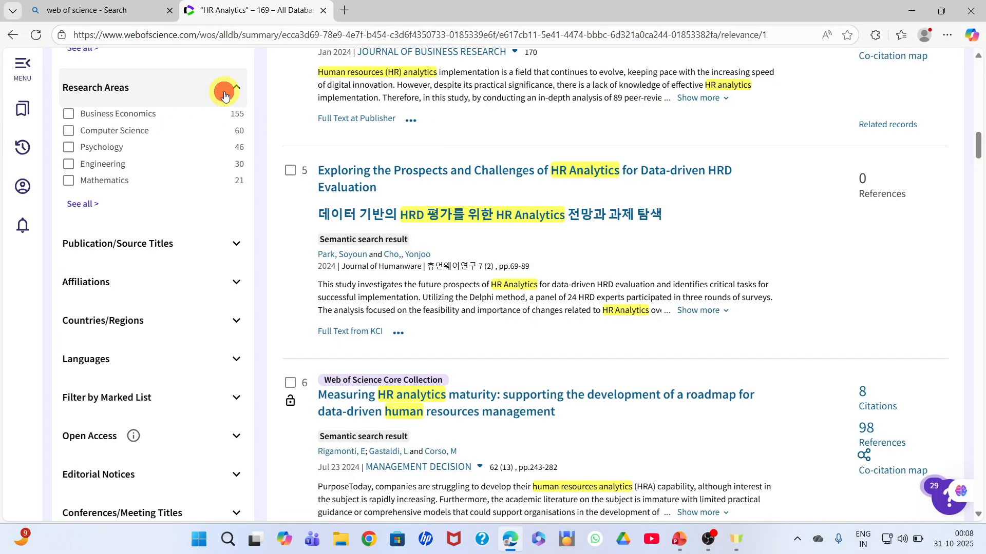
pyautogui.click(224, 96)
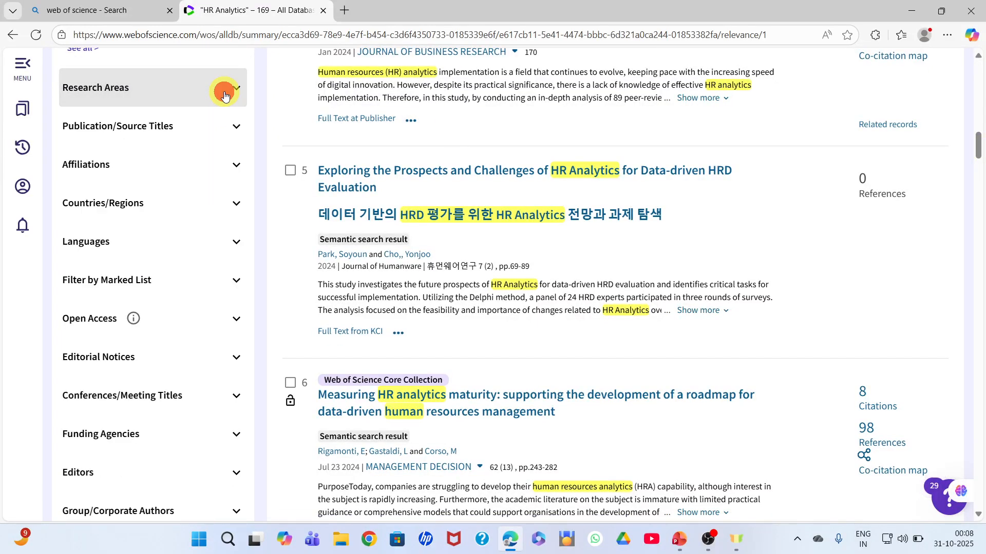
pyautogui.click(236, 129)
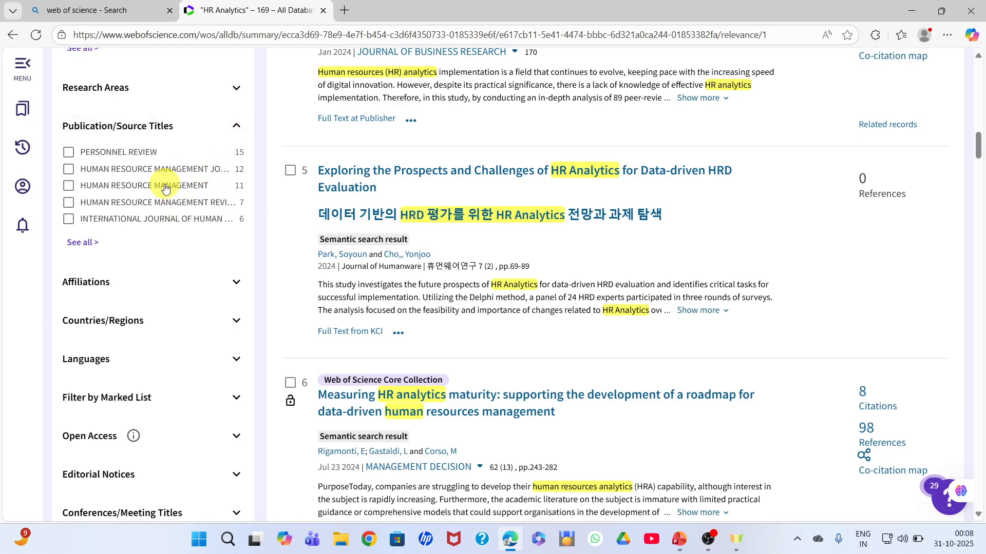
pyautogui.click(236, 128)
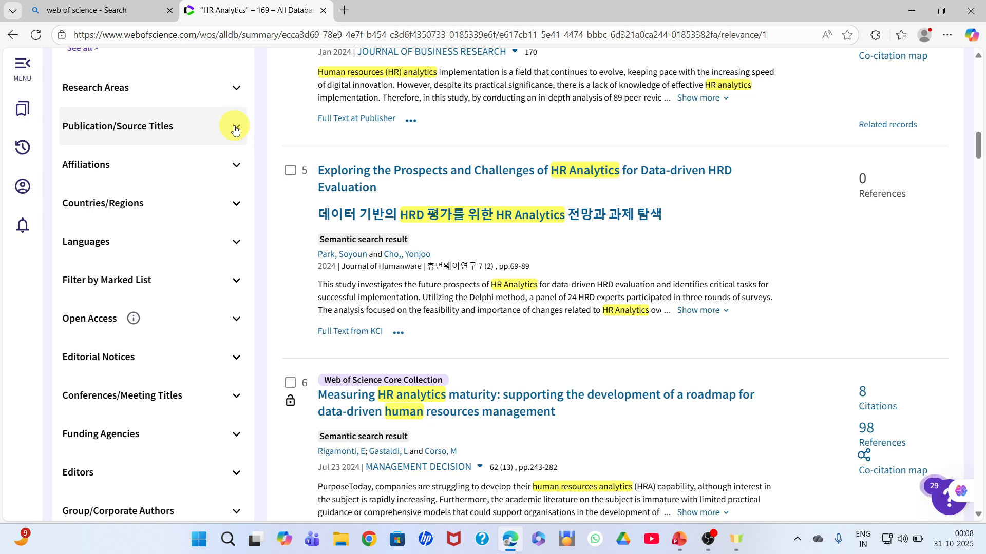
pyautogui.click(235, 168)
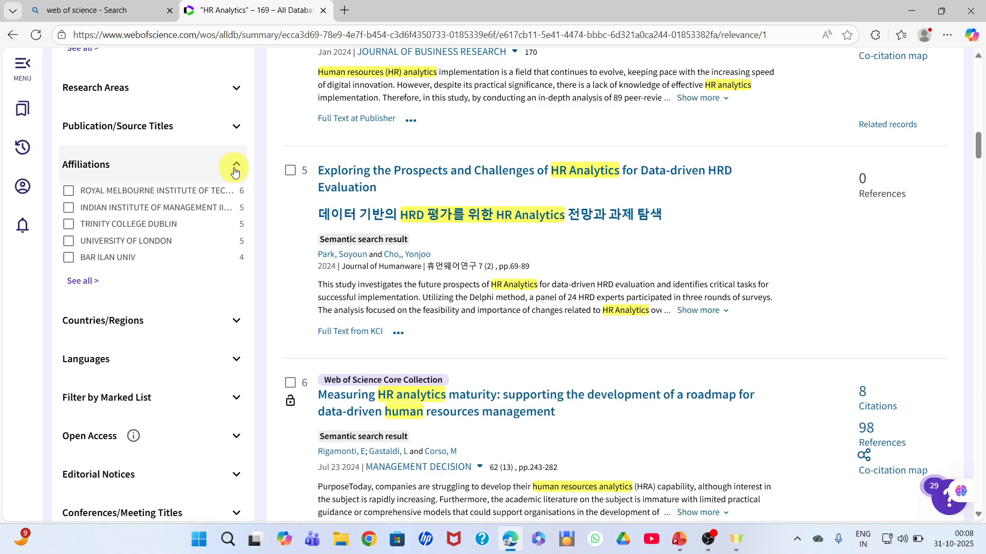
pyautogui.click(237, 168)
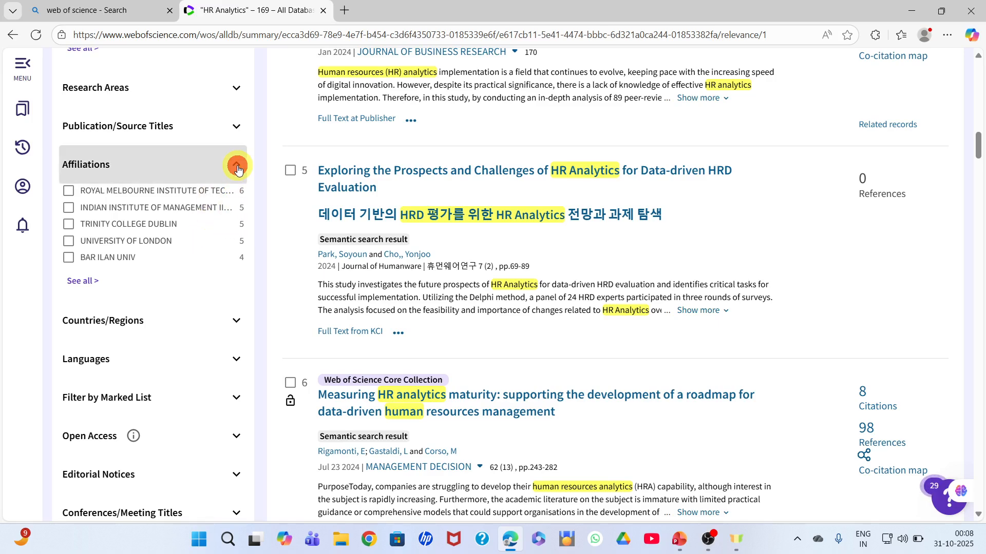
# Examine the Countries/Regions and Languages options and look through the remaining refine filters down to MeSH Qualifiers.
pyautogui.click(236, 212)
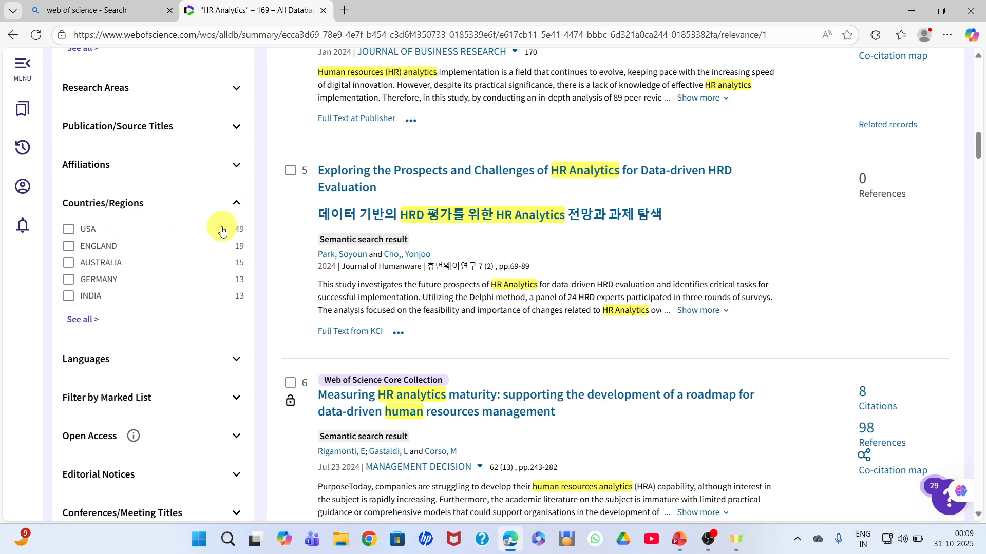
pyautogui.click(237, 206)
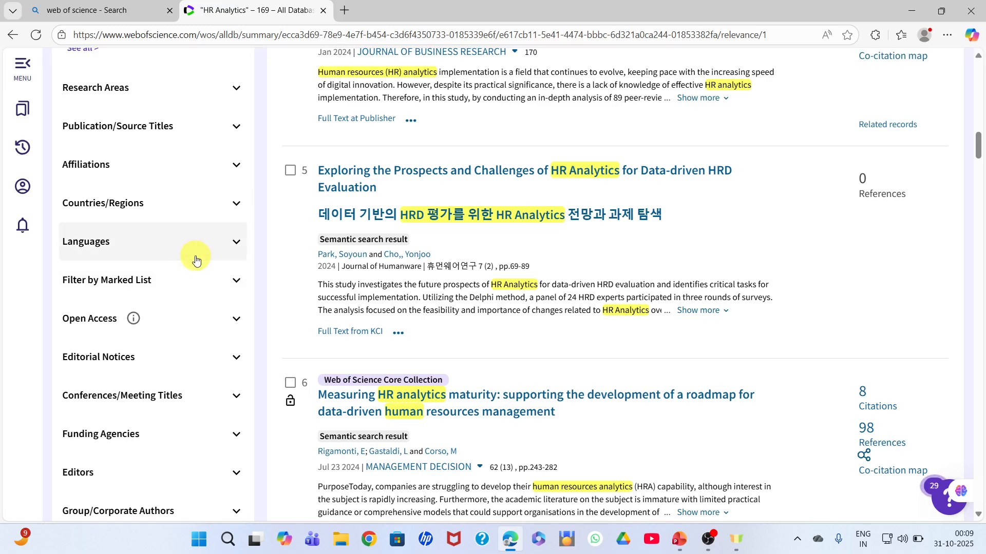
pyautogui.click(219, 253)
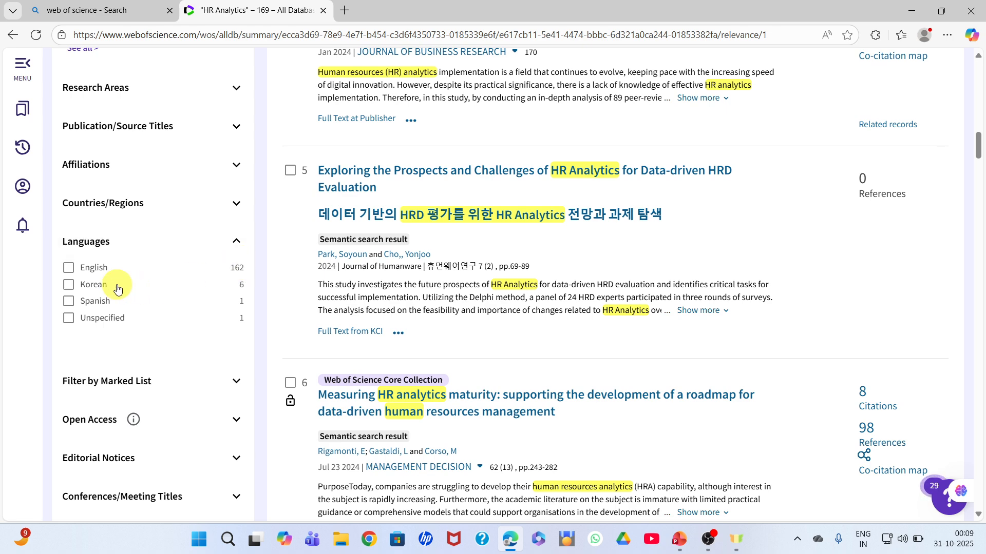
pyautogui.click(236, 245)
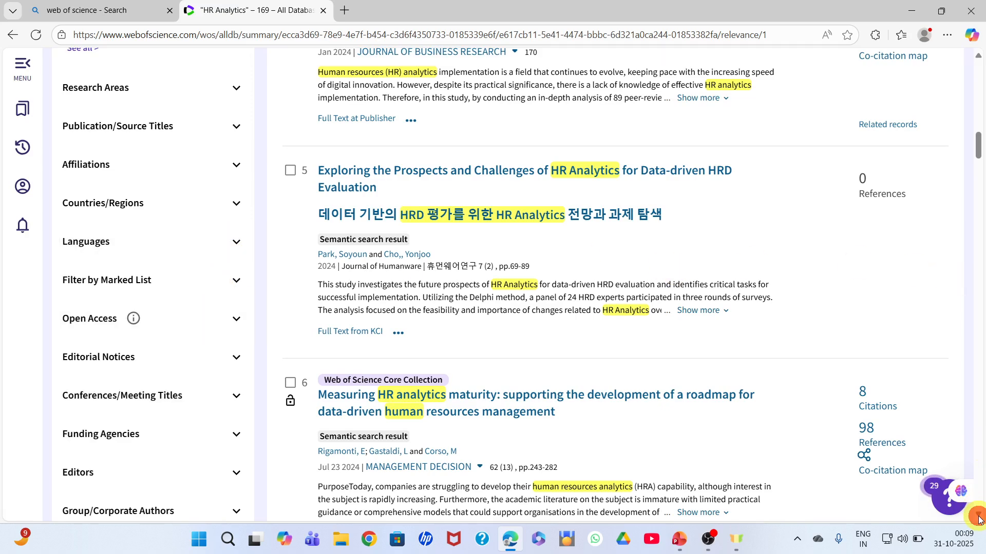
pyautogui.scroll(-3, 515, 377)
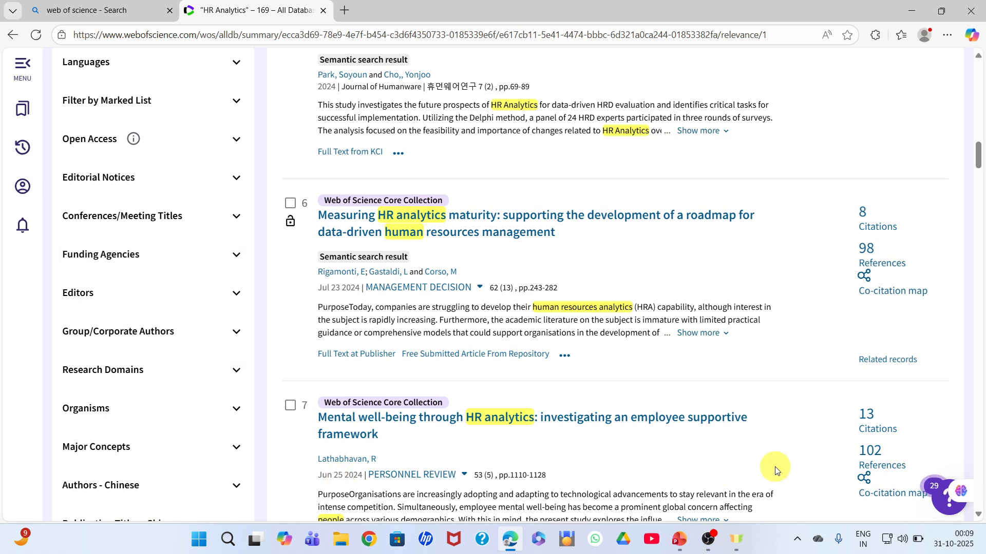
pyautogui.scroll(-3, 979, 516)
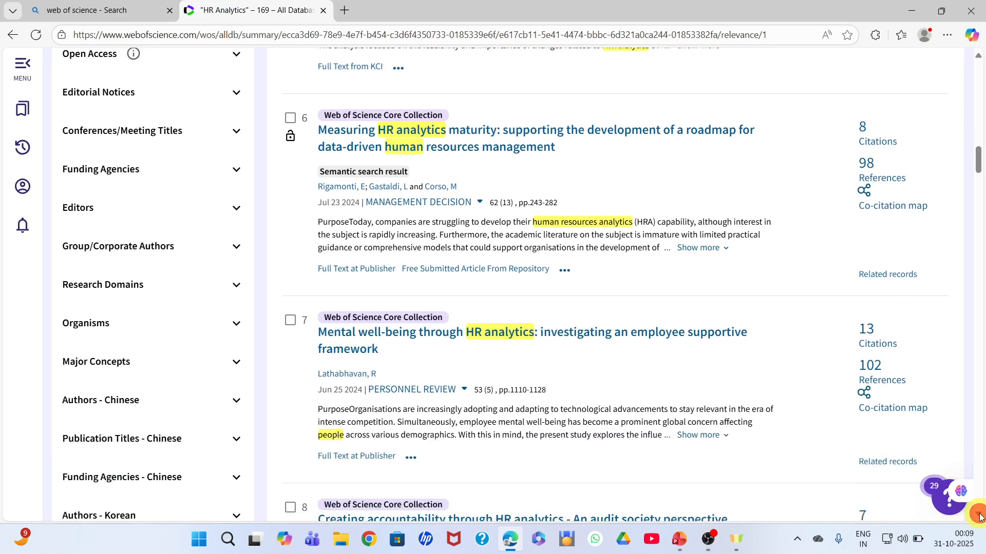
pyautogui.scroll(-5, 980, 516)
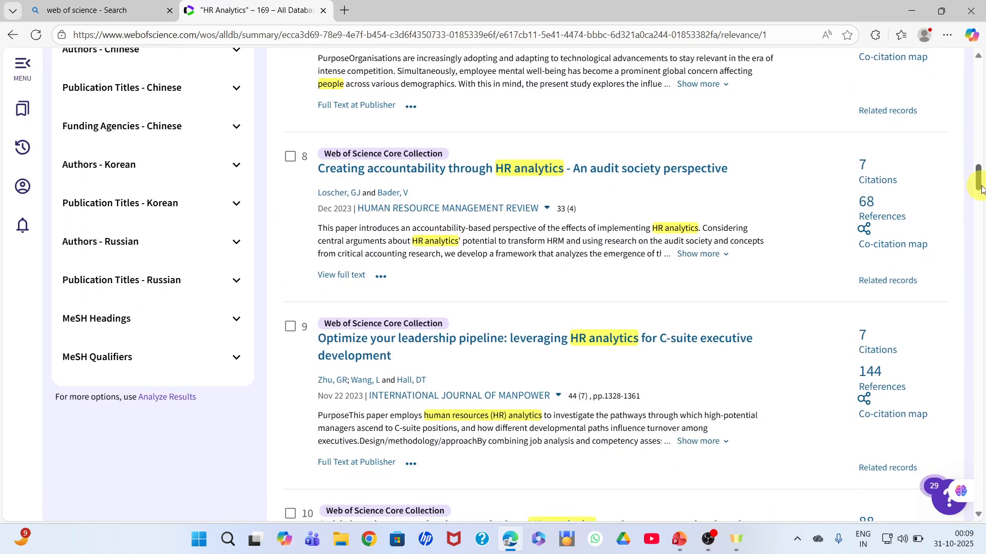
# Select all records on the first results page and start an export to a plain text file.
pyautogui.moveTo(981, 188); pyautogui.dragTo(980, 111)
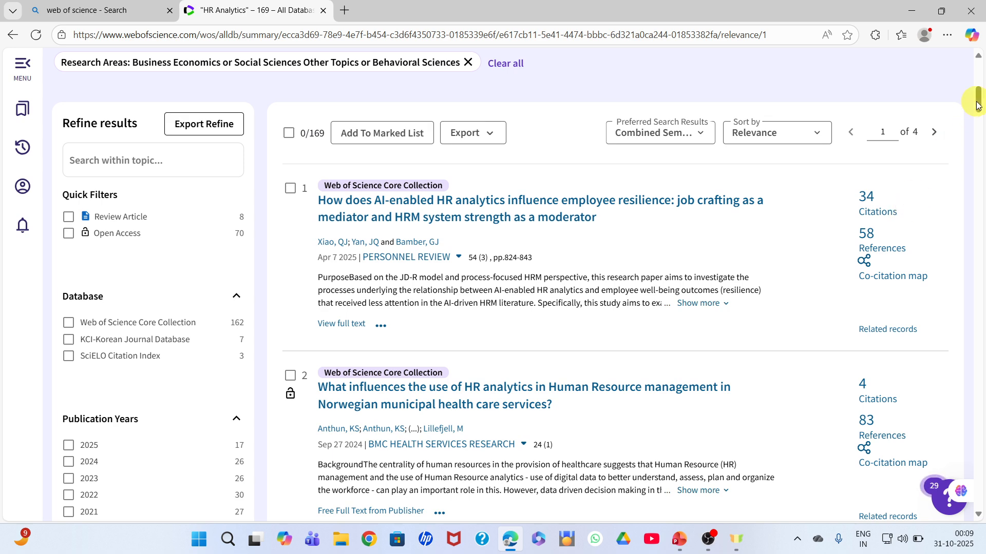
pyautogui.scroll(3, 977, 106)
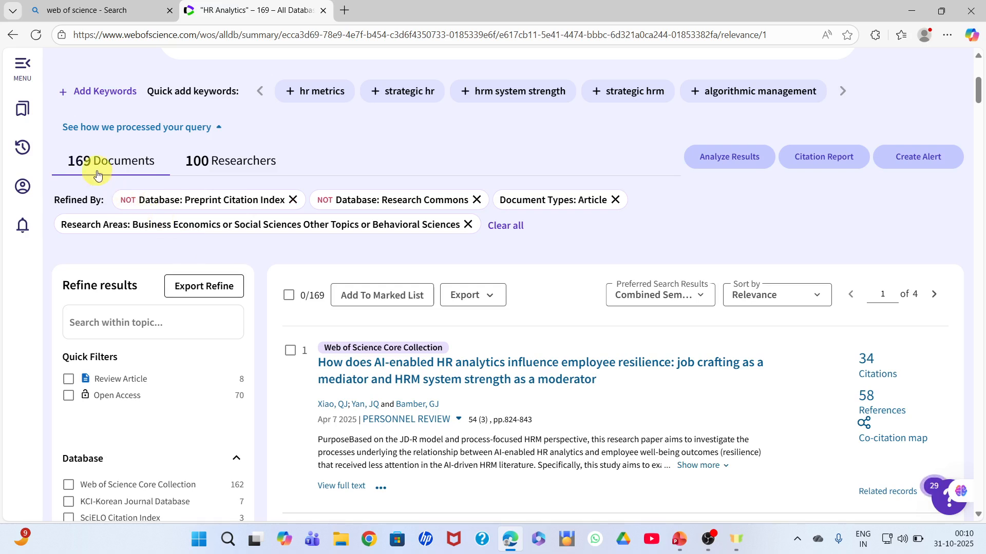
pyautogui.click(289, 296)
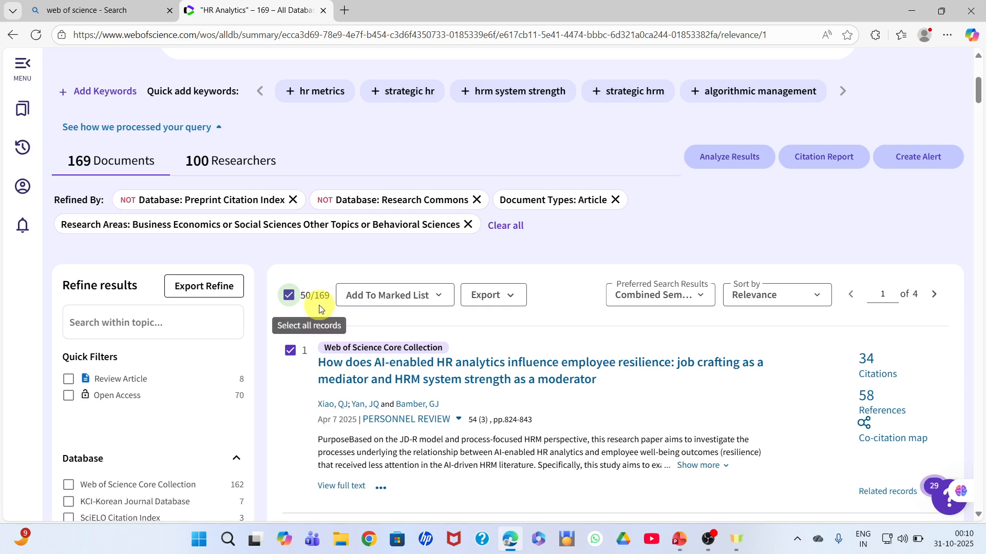
pyautogui.click(506, 300)
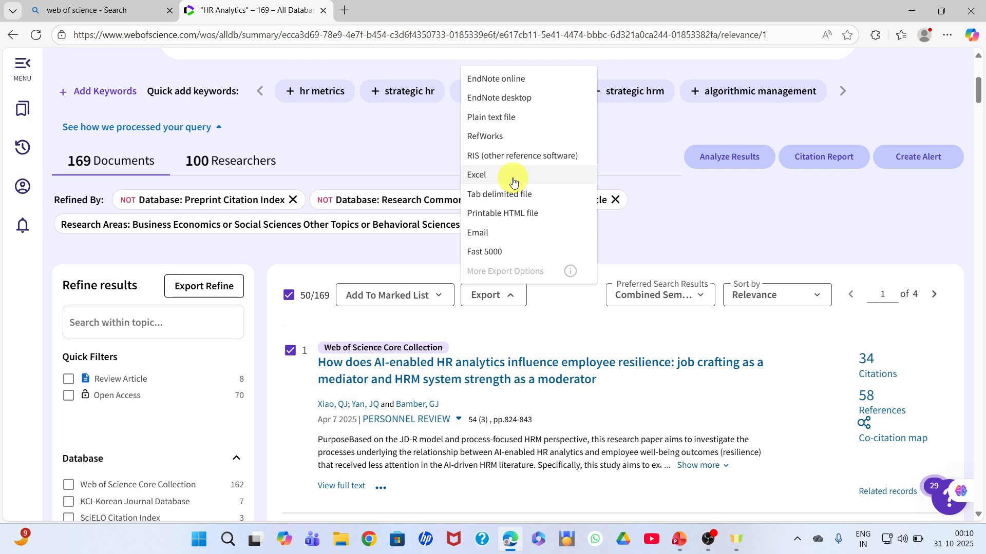
pyautogui.click(484, 183)
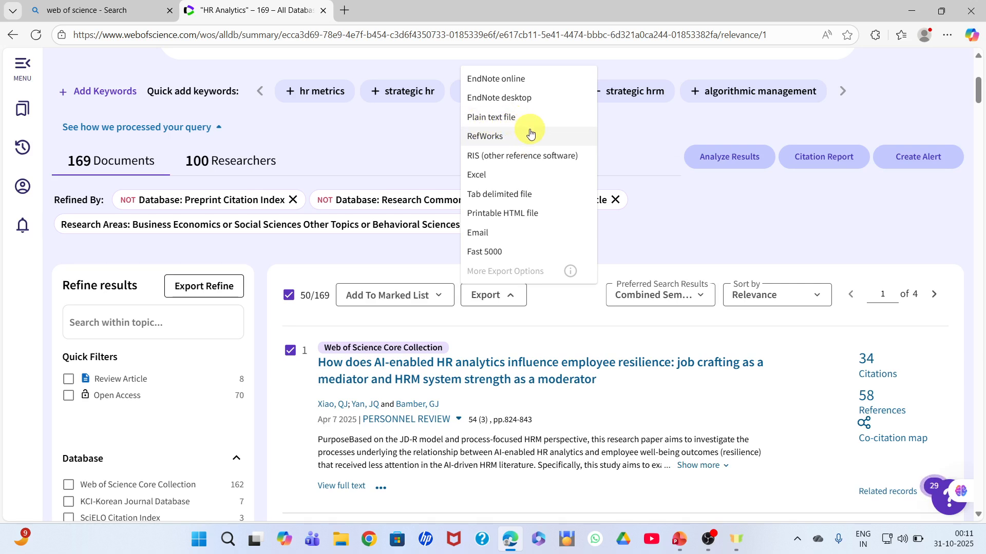
pyautogui.click(501, 121)
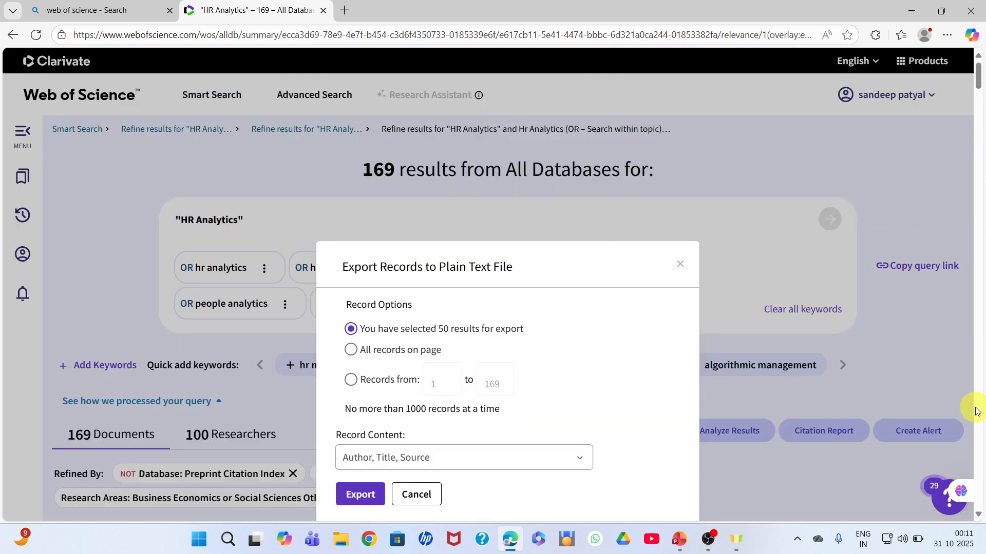
pyautogui.click(977, 514)
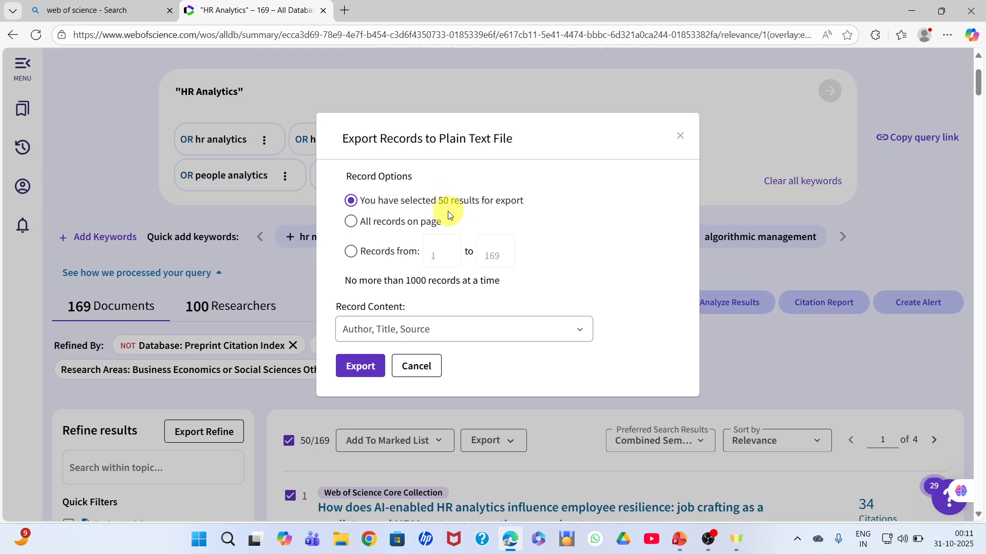
# Export records 1 to 169 to the plain text file with Author, Title, Source, Abstract as the record content.
pyautogui.click(351, 223)
pyautogui.click(352, 254)
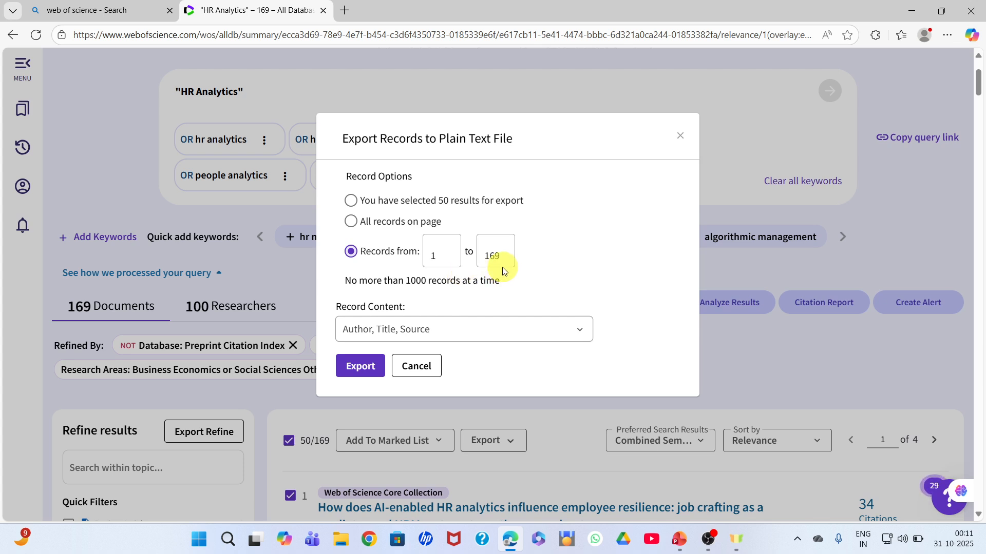
pyautogui.click(492, 250)
pyautogui.click(493, 255)
pyautogui.click(585, 339)
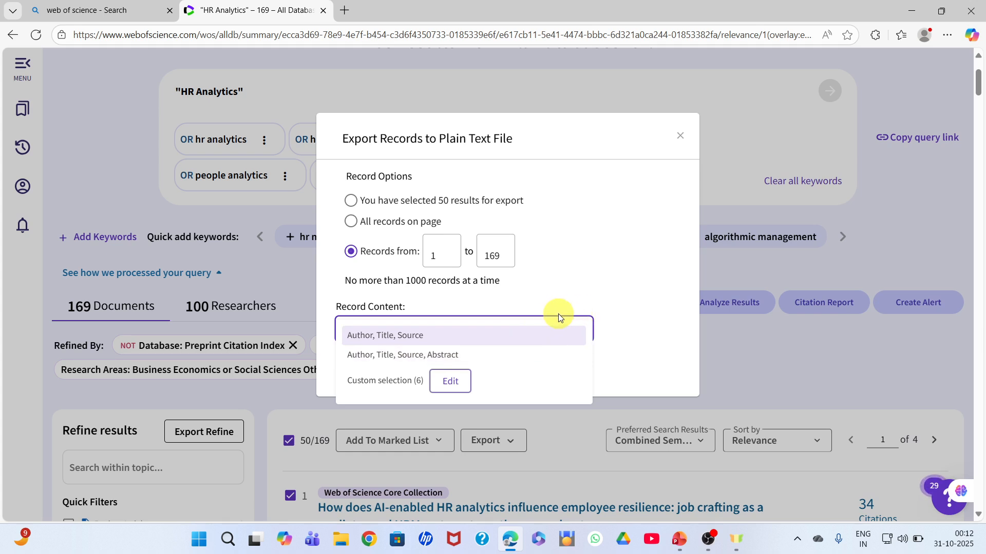
pyautogui.click(430, 356)
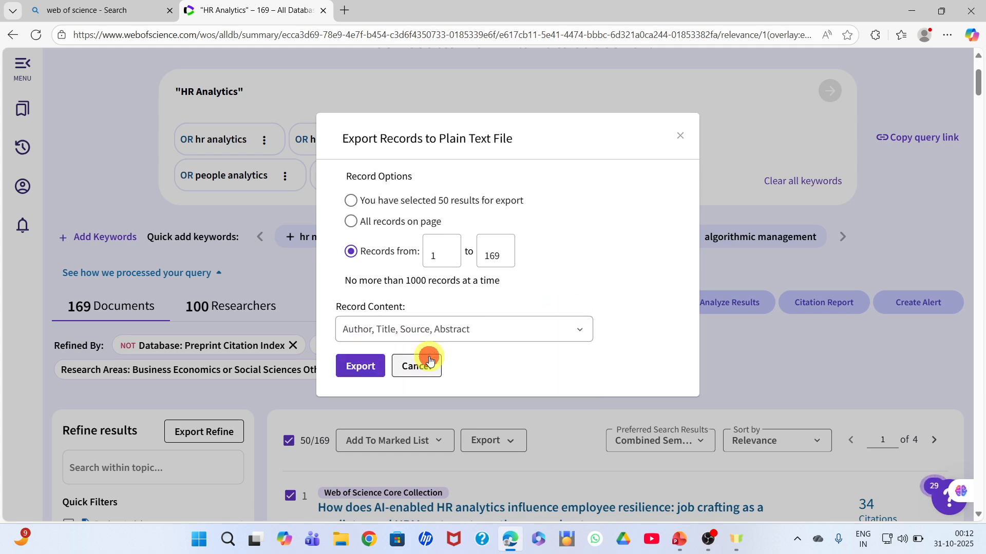
pyautogui.click(363, 373)
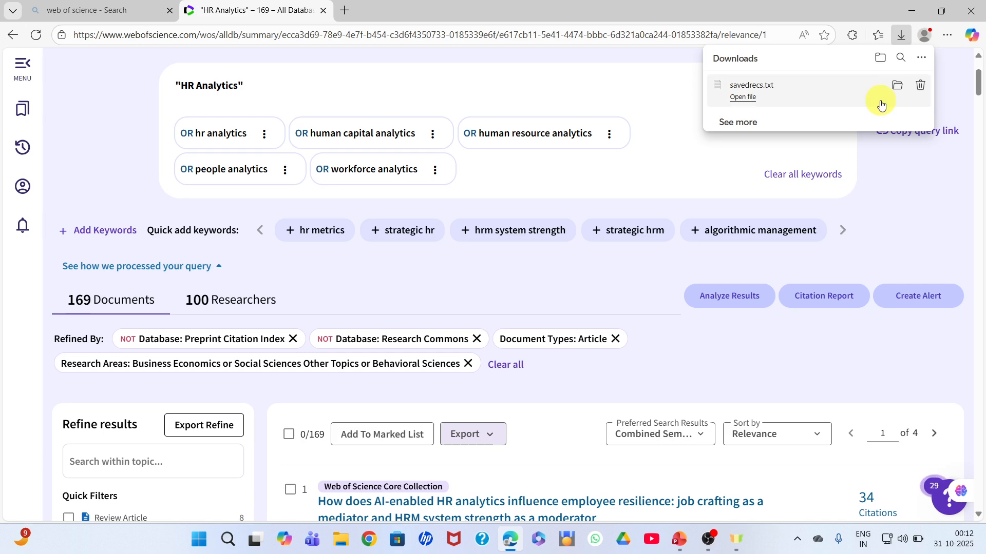
# Switch to File Explorer and open the exported savedrecs text file from the Downloads folder full-screen to inspect its records.
pyautogui.click(341, 541)
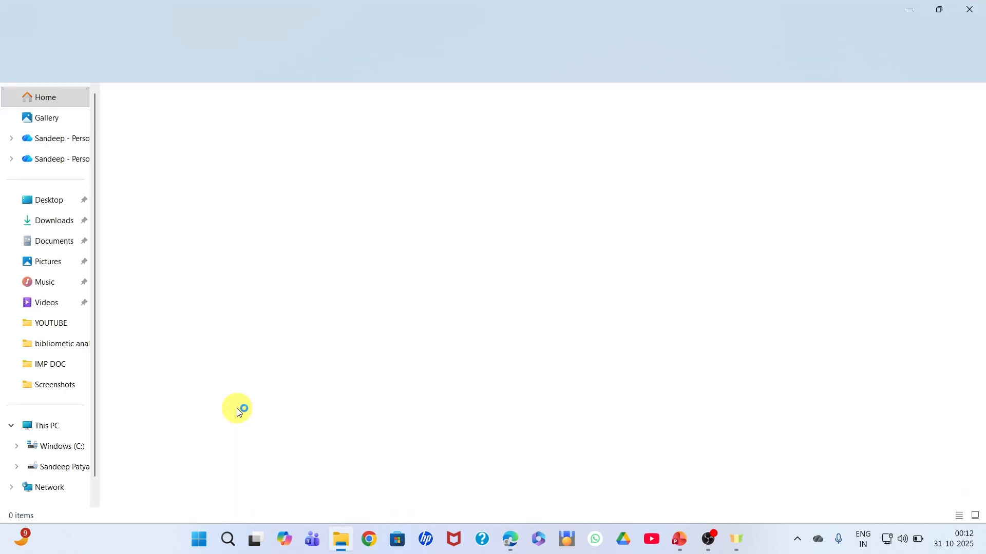
pyautogui.click(54, 222)
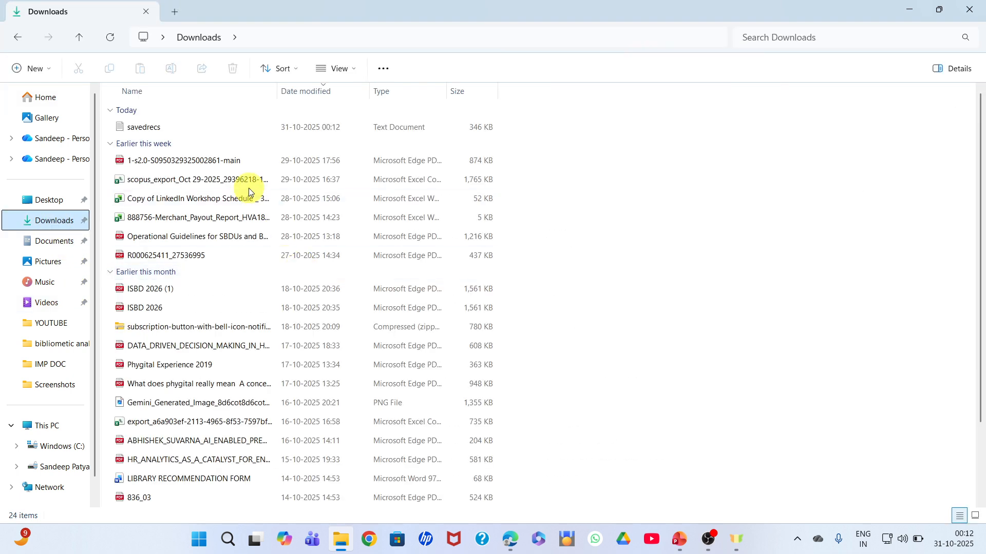
pyautogui.doubleClick(389, 135)
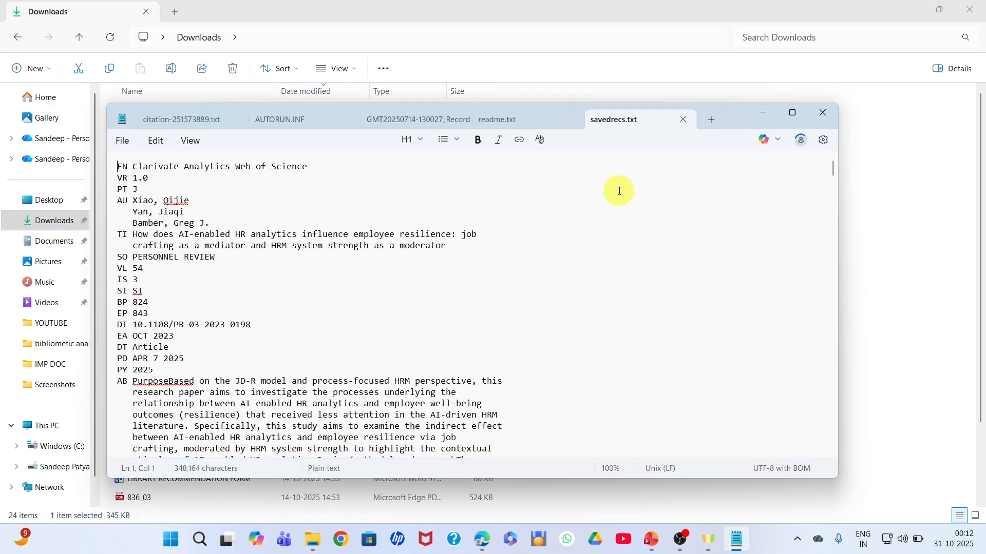
pyautogui.click(792, 113)
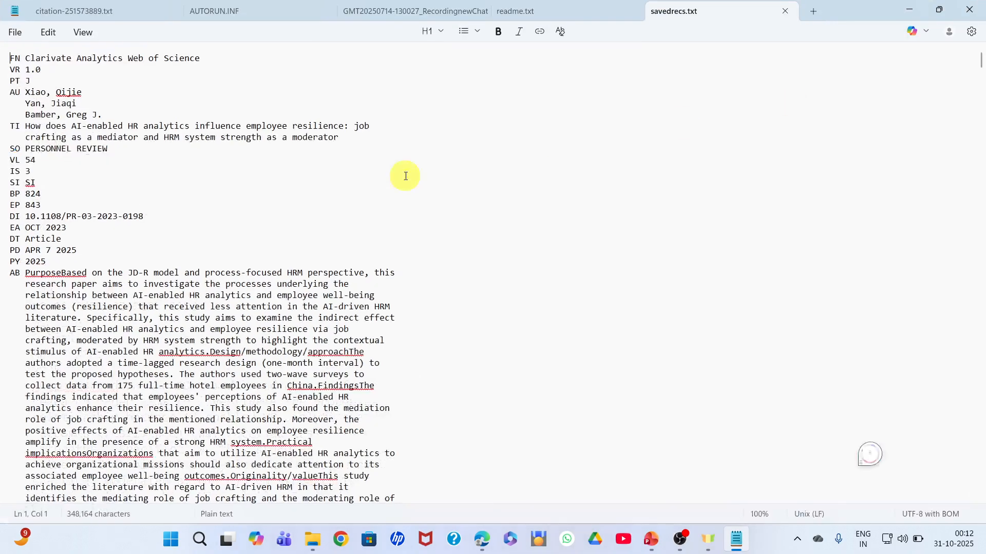
pyautogui.moveTo(981, 61); pyautogui.dragTo(981, 45)
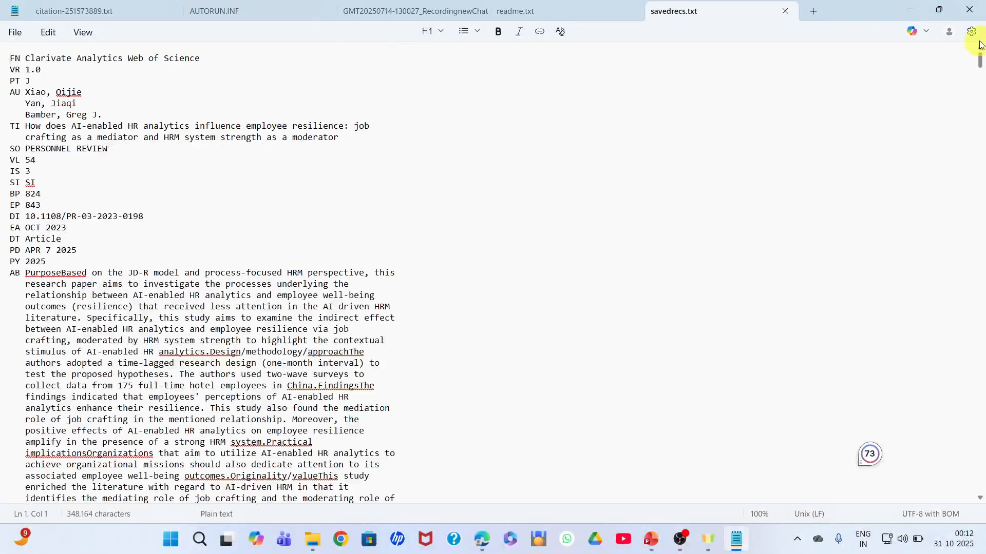
# Close savedrecs.txt and the other text files open in Notepad, and close the Downloads window.
pyautogui.click(784, 11)
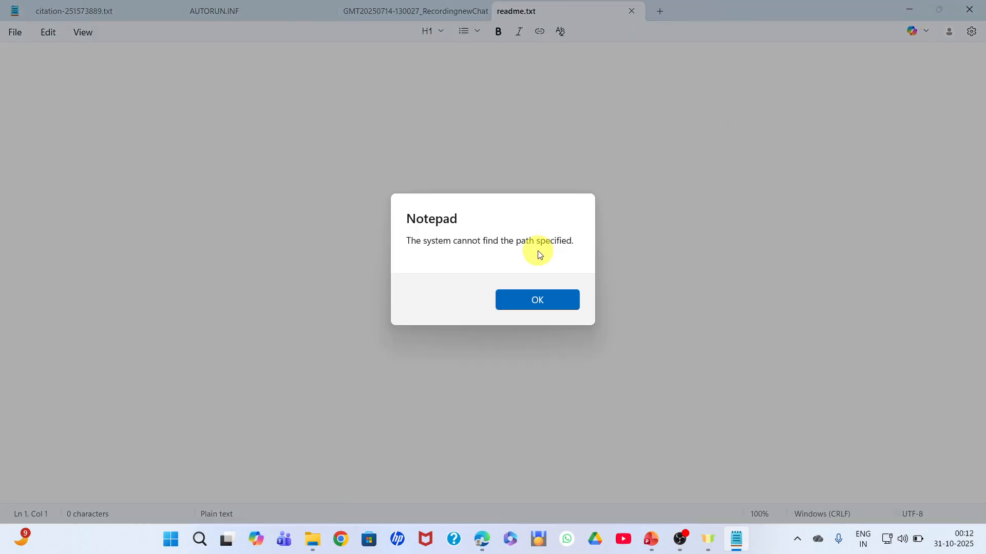
pyautogui.click(539, 297)
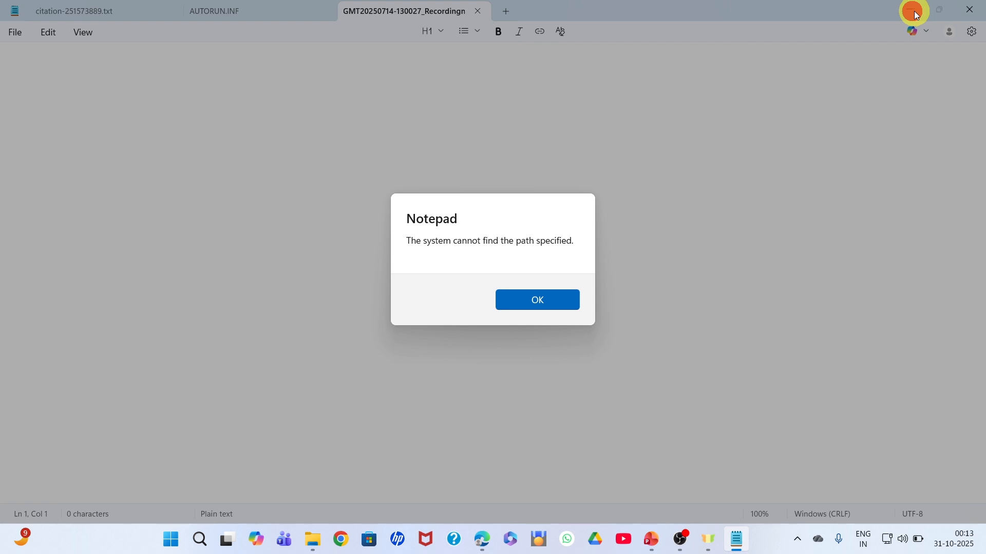
pyautogui.click(984, 3)
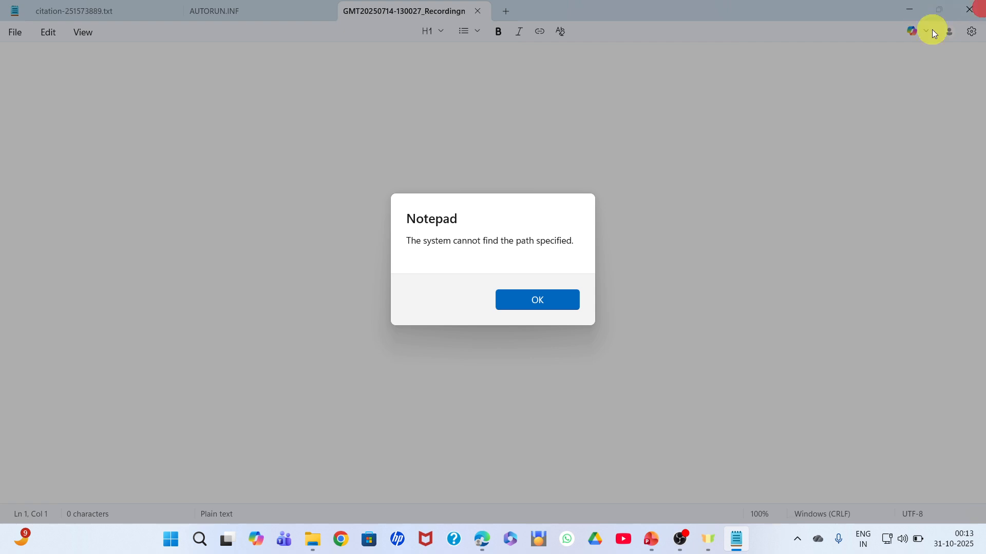
pyautogui.click(557, 297)
pyautogui.click(965, 8)
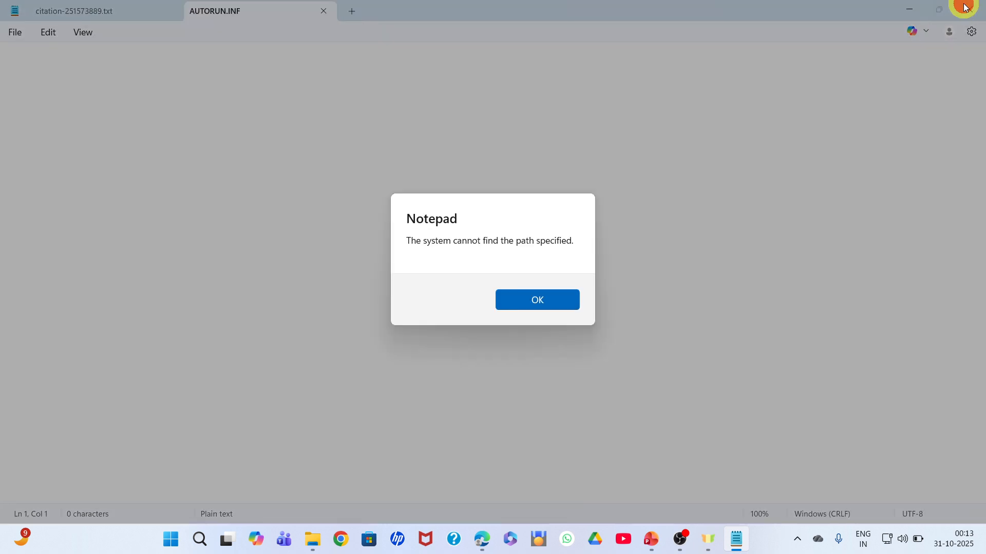
pyautogui.click(563, 306)
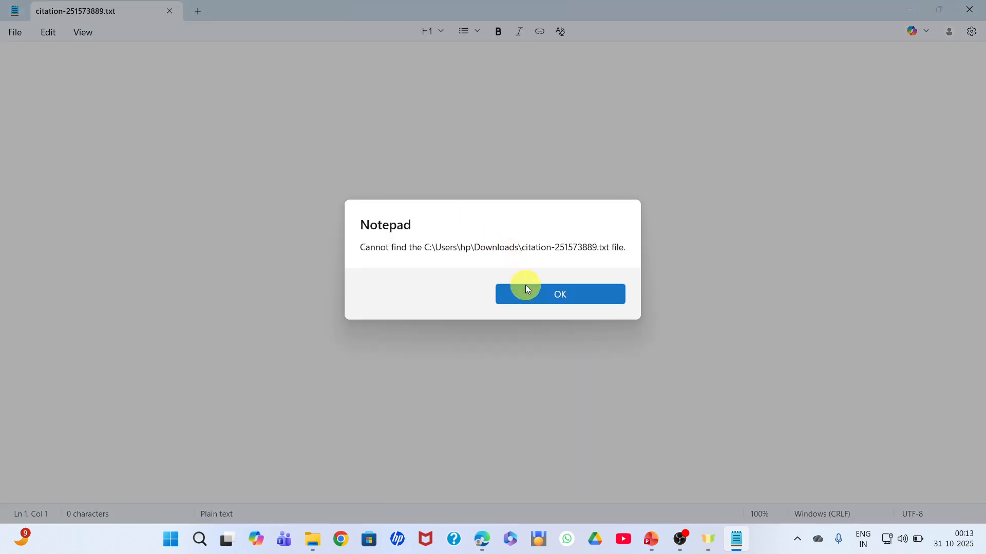
pyautogui.click(526, 286)
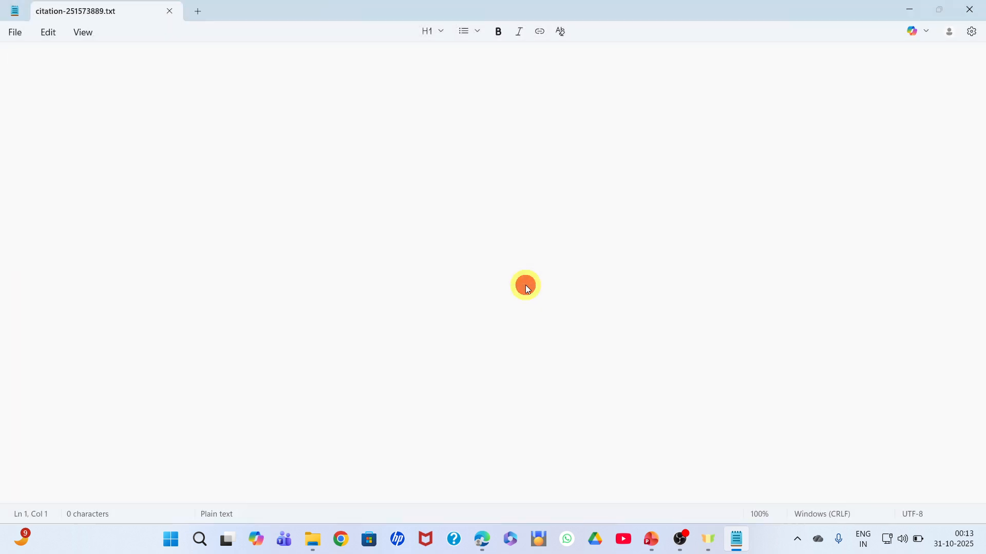
pyautogui.click(969, 10)
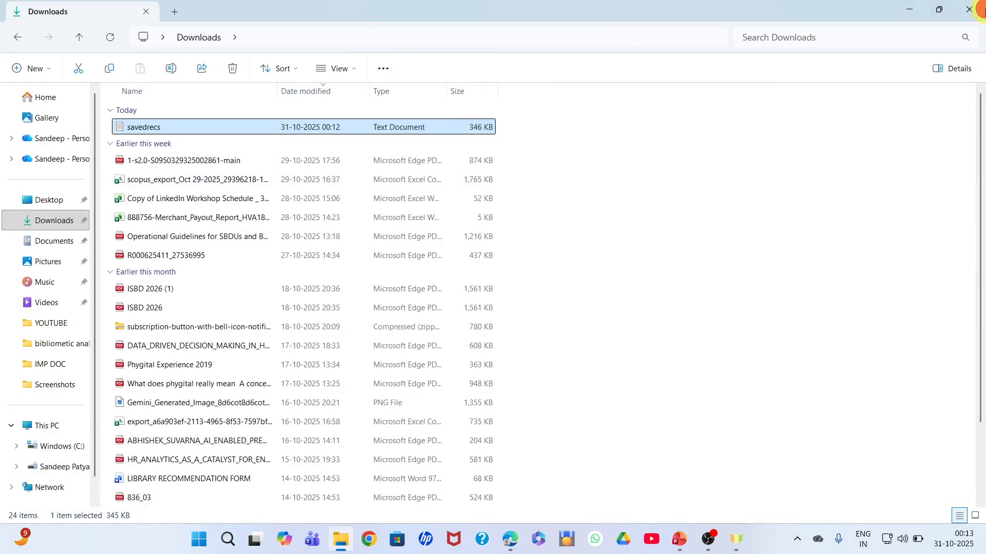
pyautogui.click(975, 10)
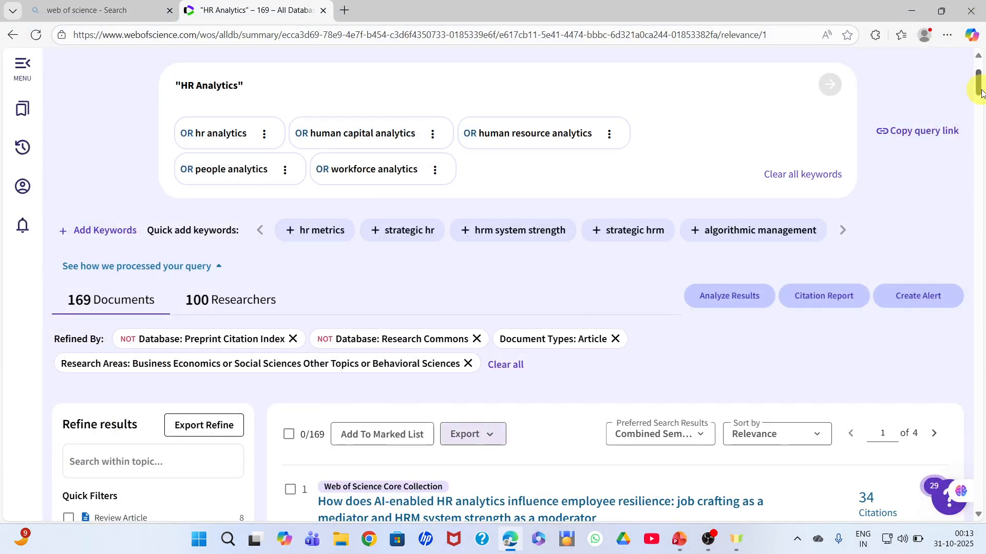
pyautogui.moveTo(980, 93); pyautogui.dragTo(980, 134)
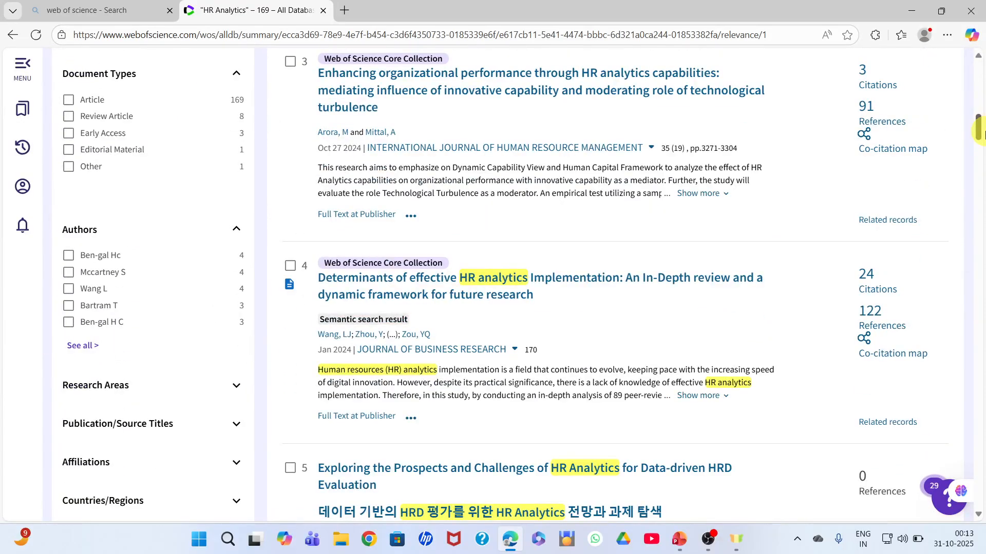
pyautogui.moveTo(980, 134); pyautogui.dragTo(977, 66)
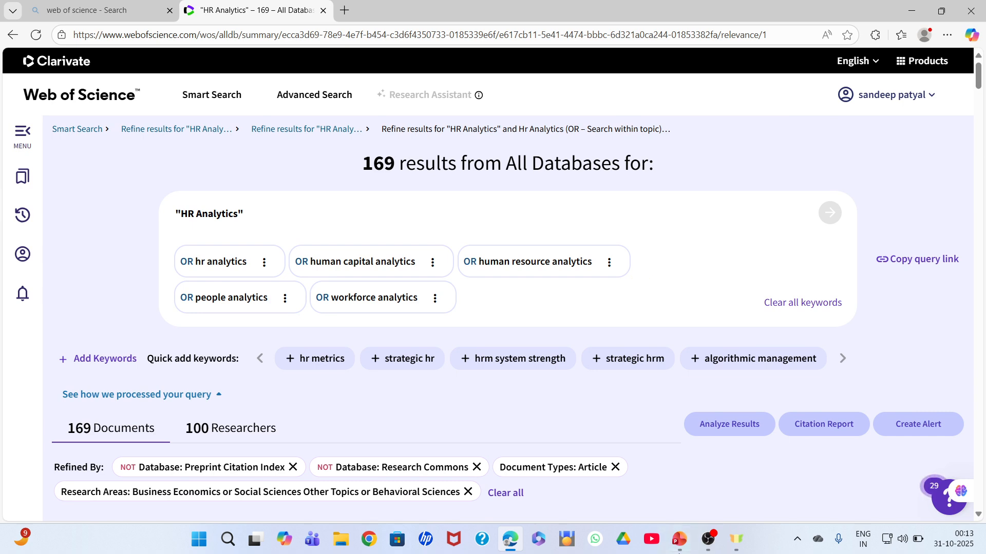
# Switch to the PowerPoint presentation on Web of Science data extraction and show its closing Thank You slide.
pyautogui.click(677, 545)
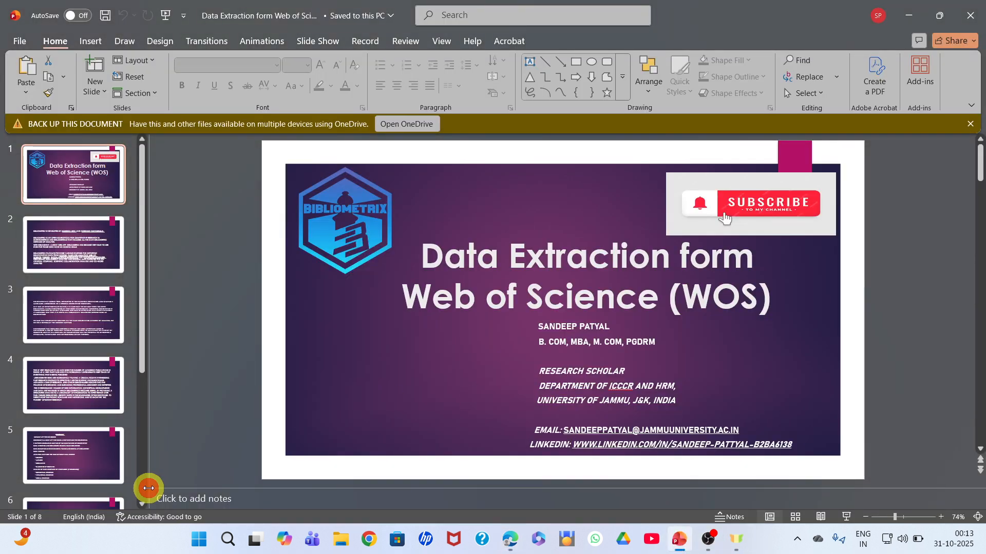
pyautogui.click(143, 492)
pyautogui.click(83, 468)
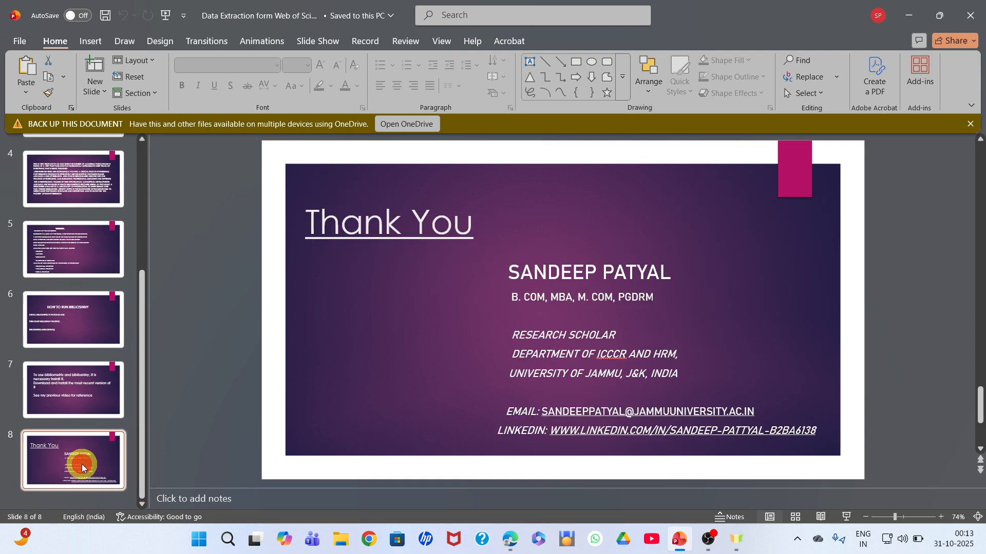